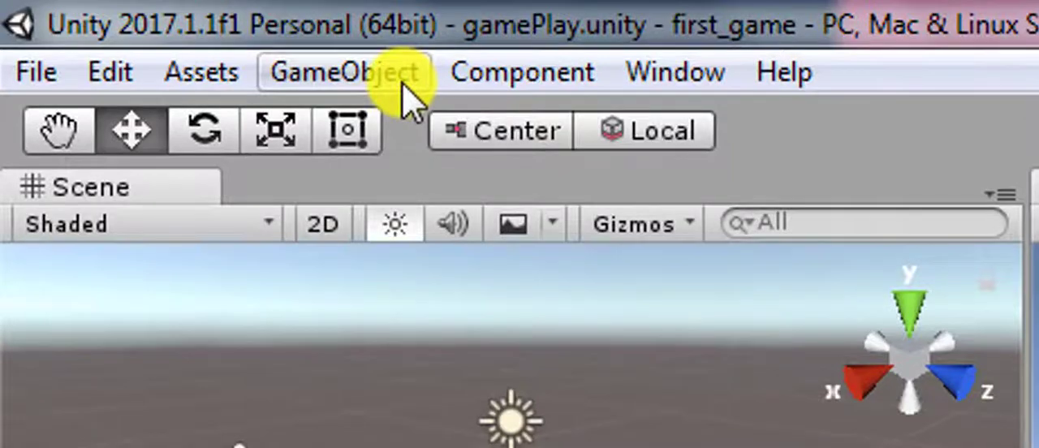
- Add a 3D cube to the gamePlay scene
{"action": "left_click", "coordinate": [403, 82]}
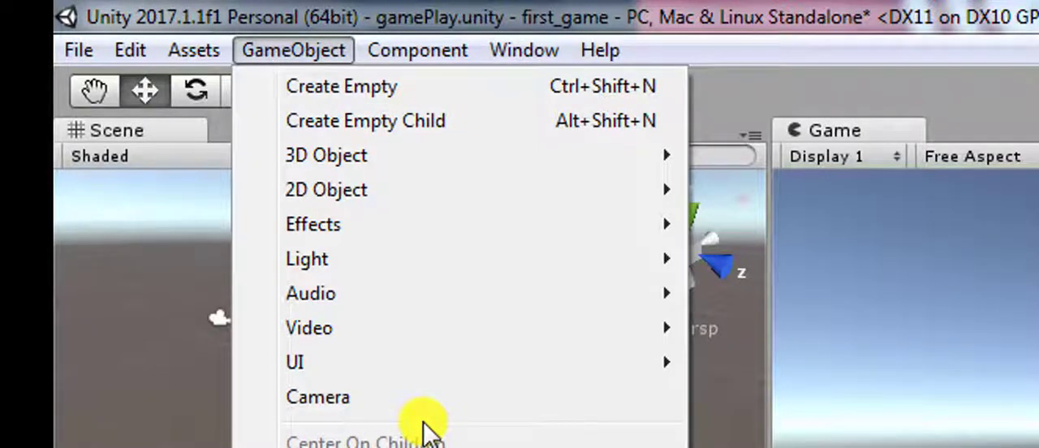
{"action": "mouse_move", "coordinate": [425, 181]}
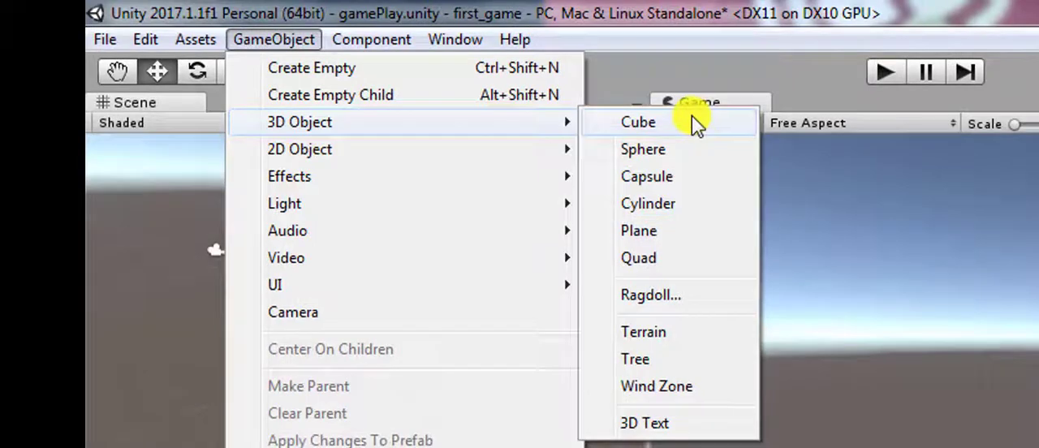
{"action": "left_click", "coordinate": [692, 118]}
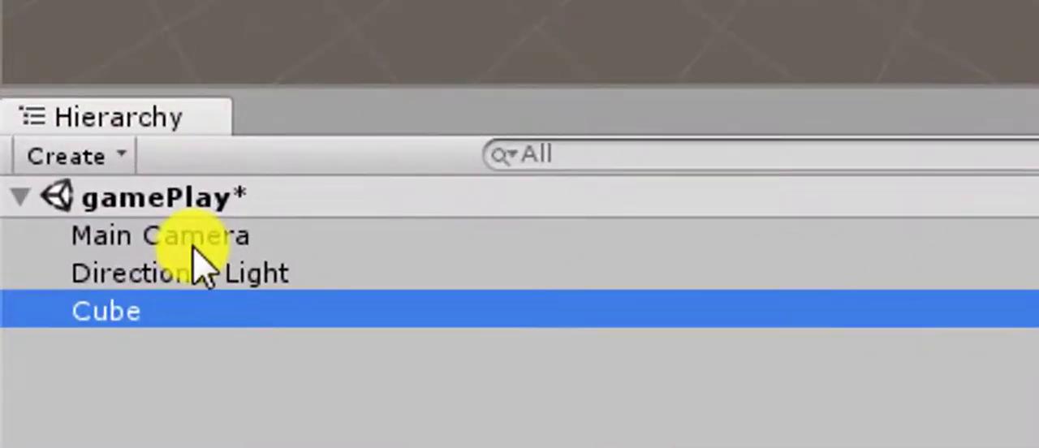
- Examine the properties of the Main Camera, Directional Light and Cube, ending with the Cube selected
{"action": "left_click", "coordinate": [195, 239]}
{"action": "left_click", "coordinate": [194, 273]}
{"action": "left_click", "coordinate": [146, 321]}
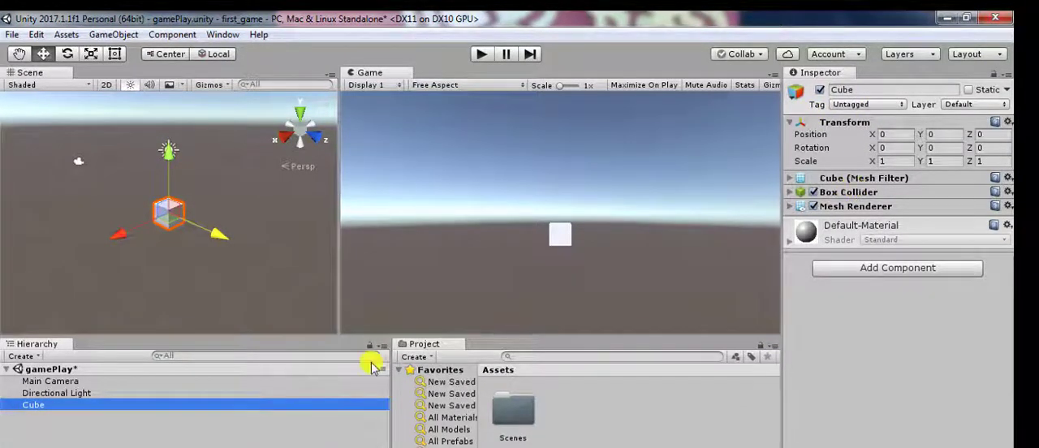
{"action": "left_click", "coordinate": [101, 393]}
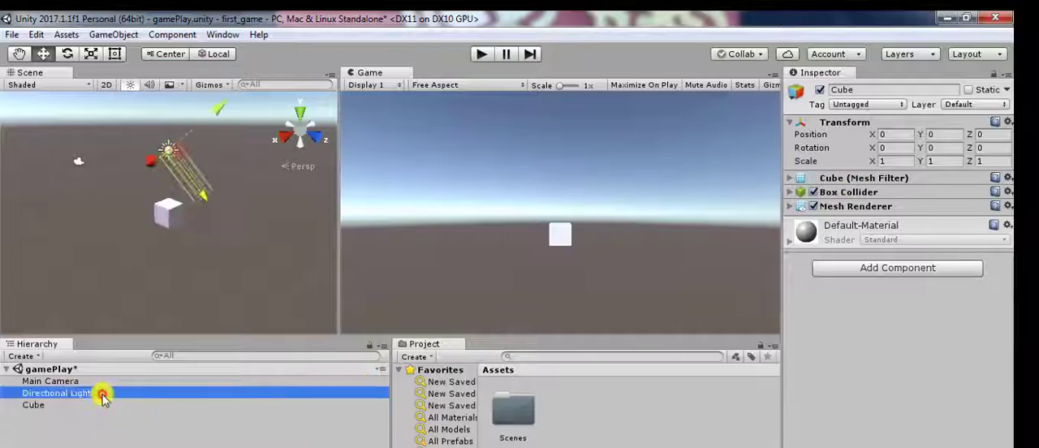
{"action": "left_click", "coordinate": [48, 405]}
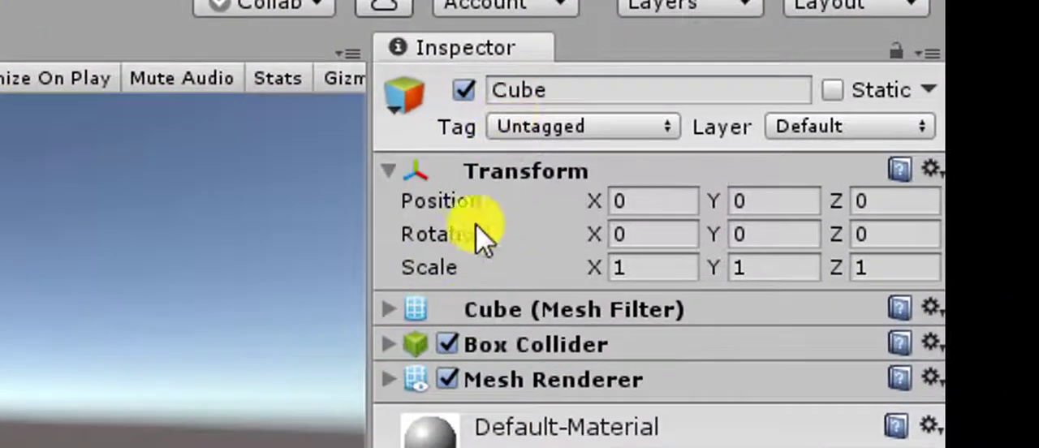
- Examine the cube's Transform, Mesh Filter, Box Collider and Mesh Renderer components by expanding each one
{"action": "left_click", "coordinate": [395, 176]}
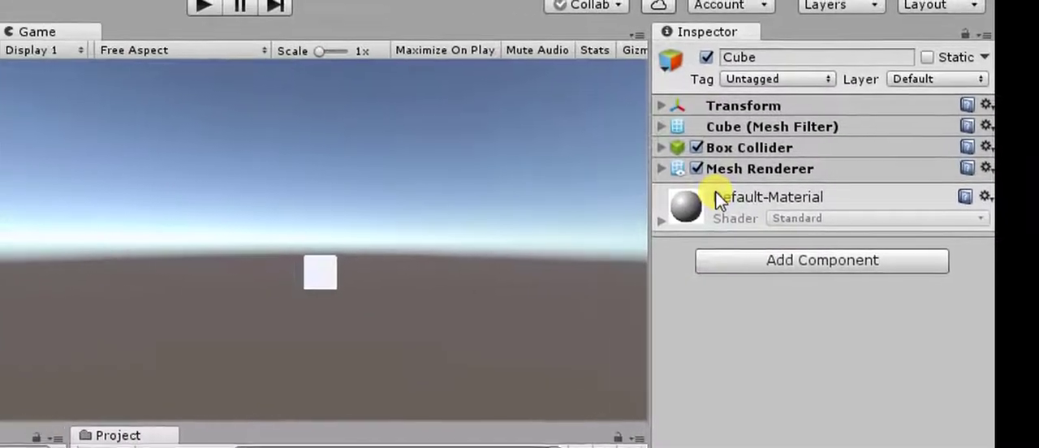
{"action": "left_click", "coordinate": [706, 110]}
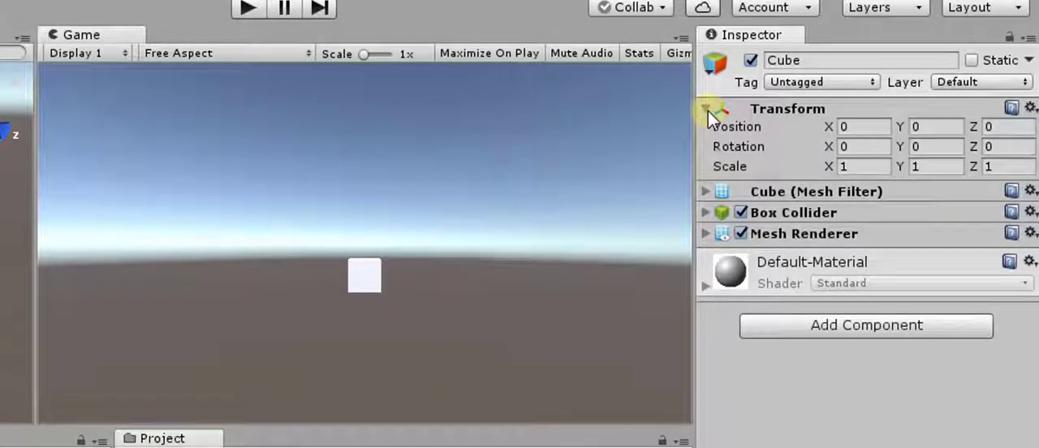
{"action": "left_click", "coordinate": [704, 191]}
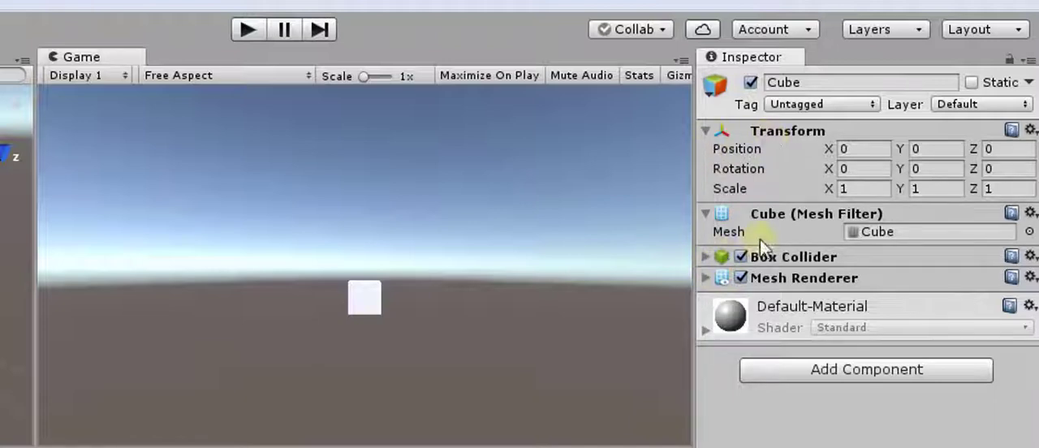
{"action": "left_click", "coordinate": [707, 257]}
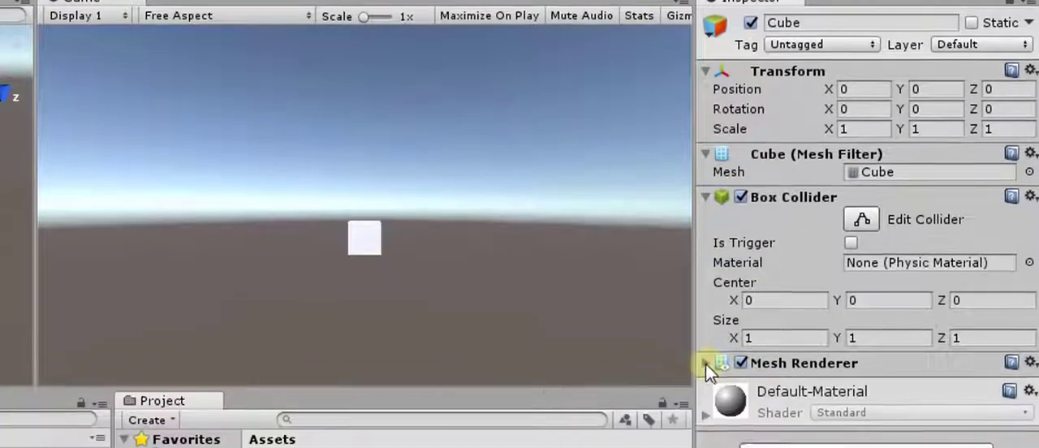
{"action": "left_click", "coordinate": [706, 423]}
- Review the cube's Default-Material settings and fold away its material, Mesh Filter and Box Collider details
{"action": "left_click", "coordinate": [706, 138]}
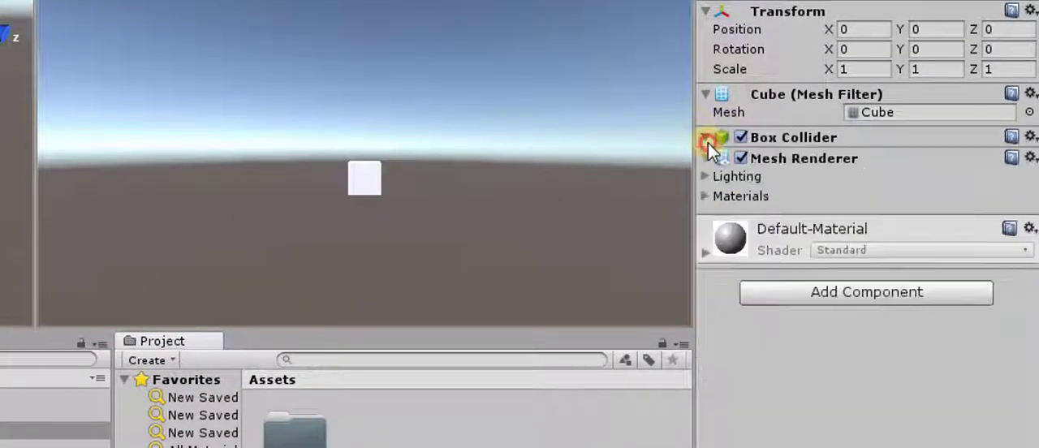
{"action": "left_click", "coordinate": [705, 198]}
{"action": "left_click", "coordinate": [704, 198]}
{"action": "left_click", "coordinate": [705, 252]}
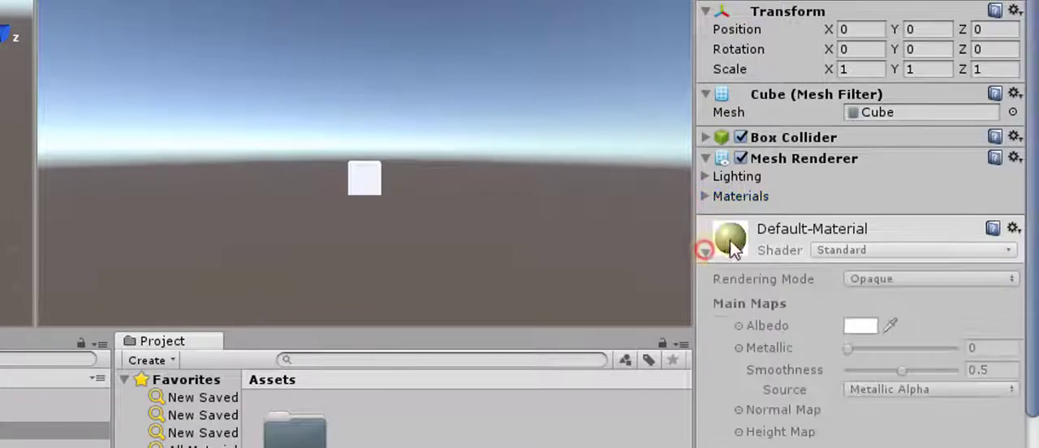
{"action": "left_click", "coordinate": [705, 255]}
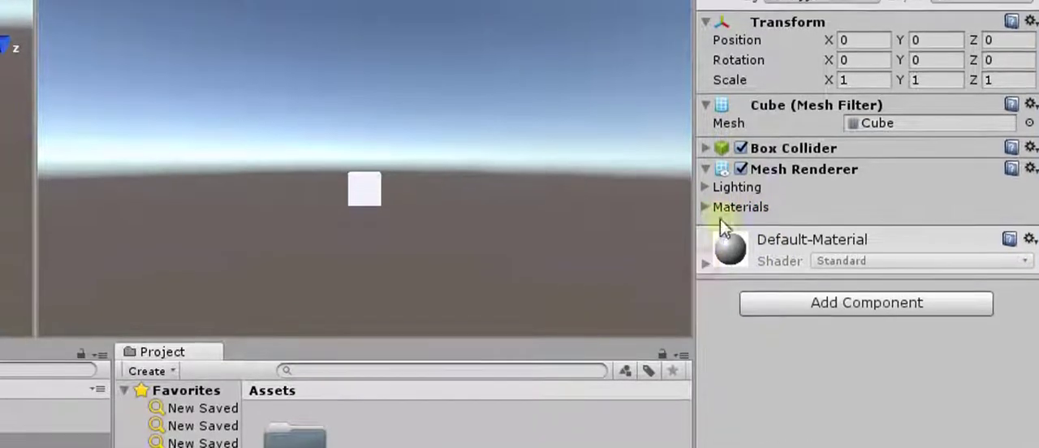
{"action": "left_click", "coordinate": [772, 155]}
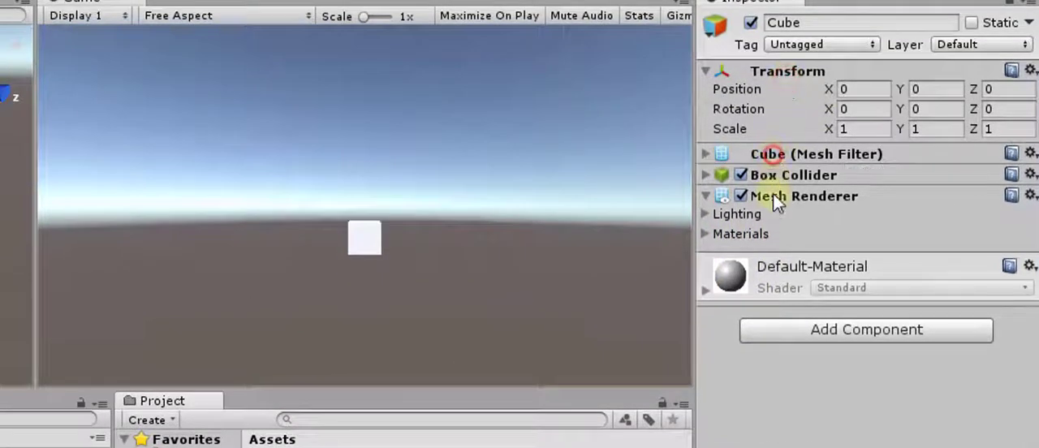
{"action": "left_click", "coordinate": [778, 197]}
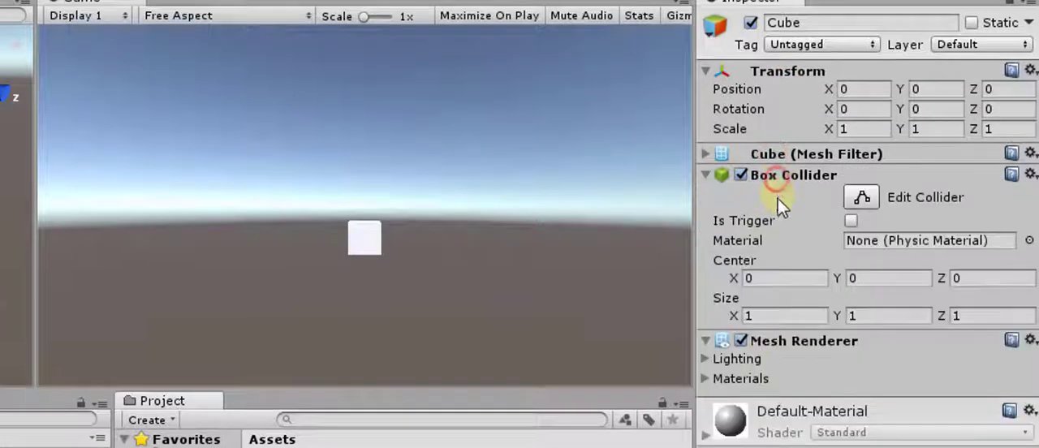
{"action": "left_click", "coordinate": [704, 173]}
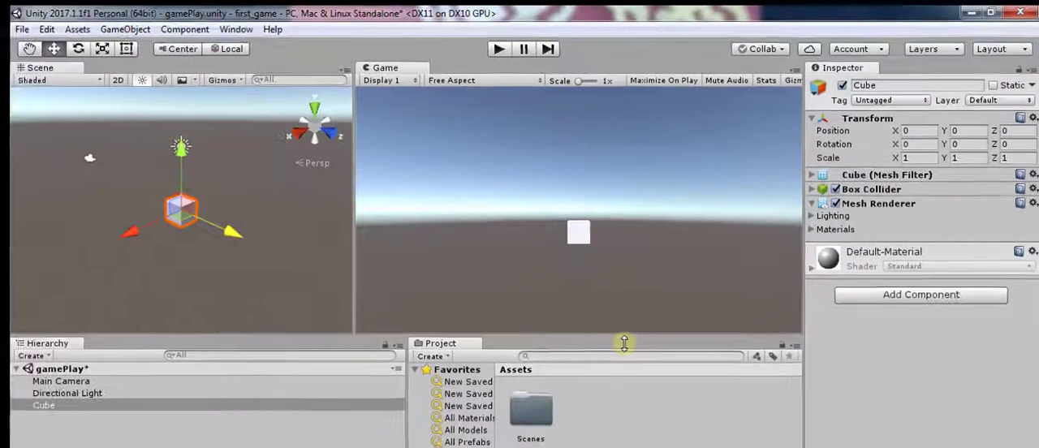
{"action": "left_click", "coordinate": [376, 404]}
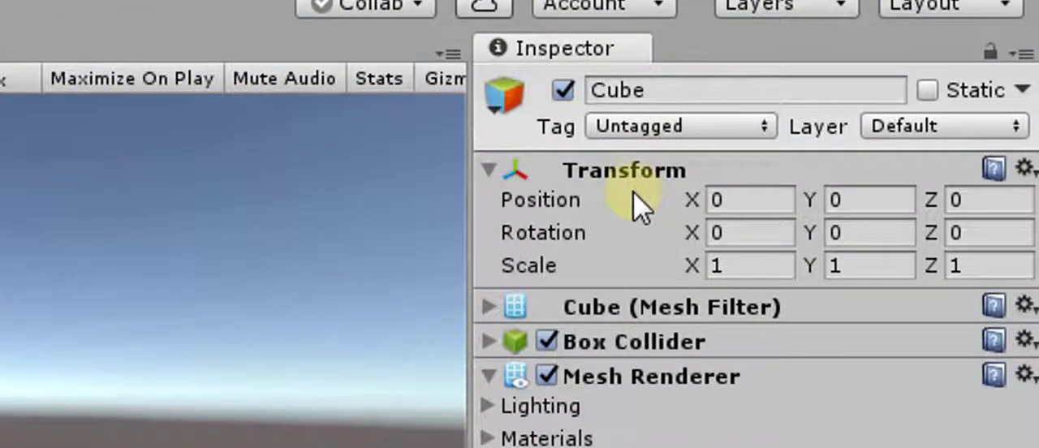
{"action": "mouse_move", "coordinate": [639, 204]}
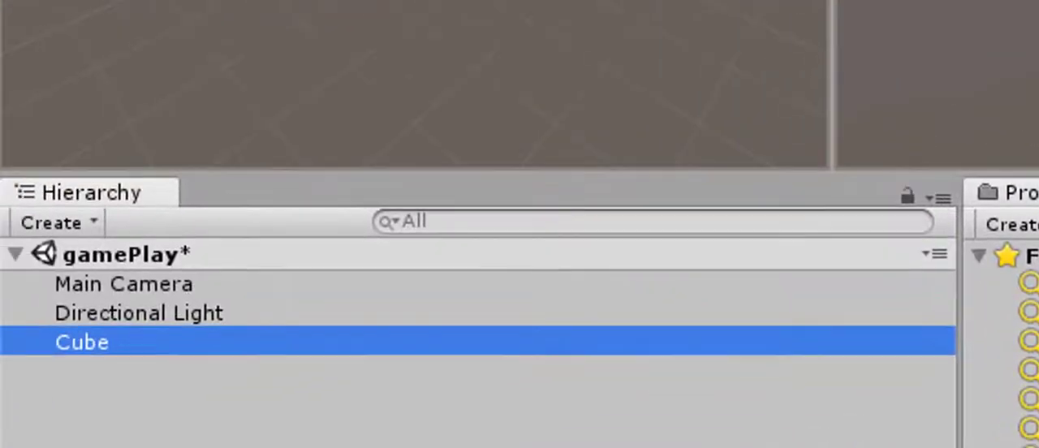
{"action": "left_click", "coordinate": [516, 340]}
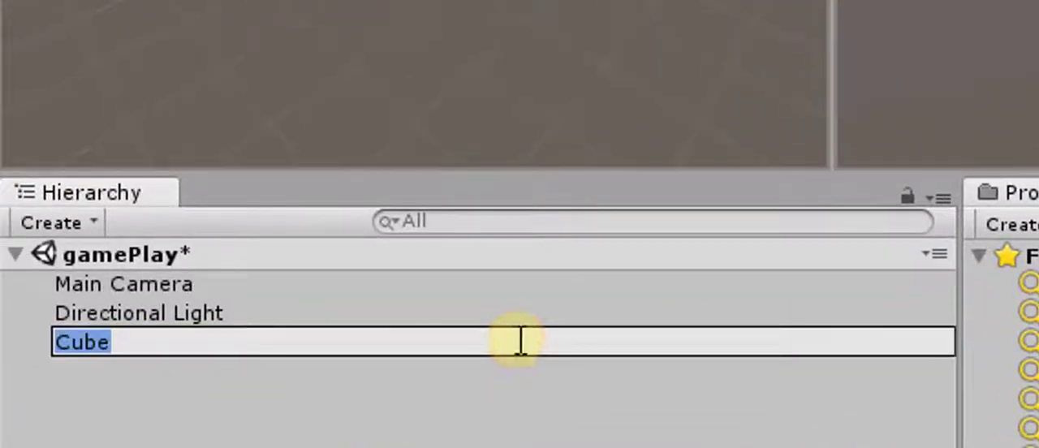
{"action": "left_click", "coordinate": [295, 314]}
{"action": "left_click", "coordinate": [234, 362]}
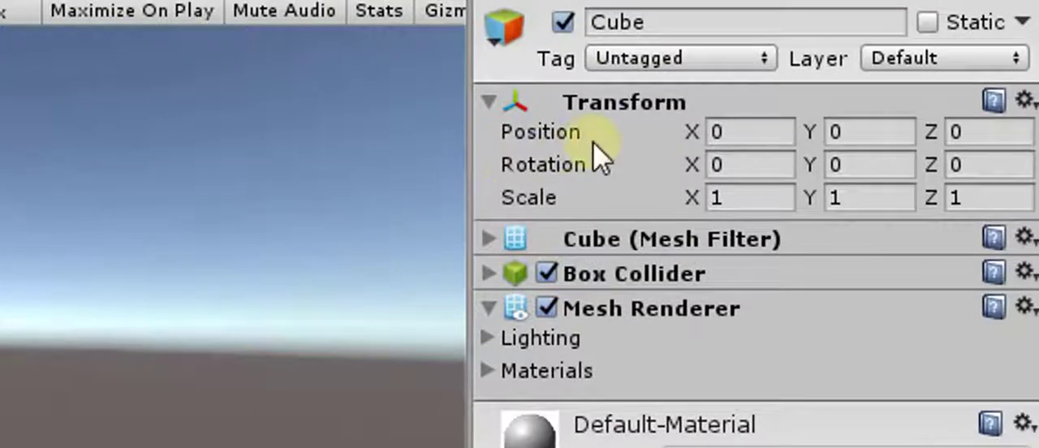
- Examine the position, rotation and scale properties in the cube's Transform component
{"action": "mouse_move", "coordinate": [592, 147]}
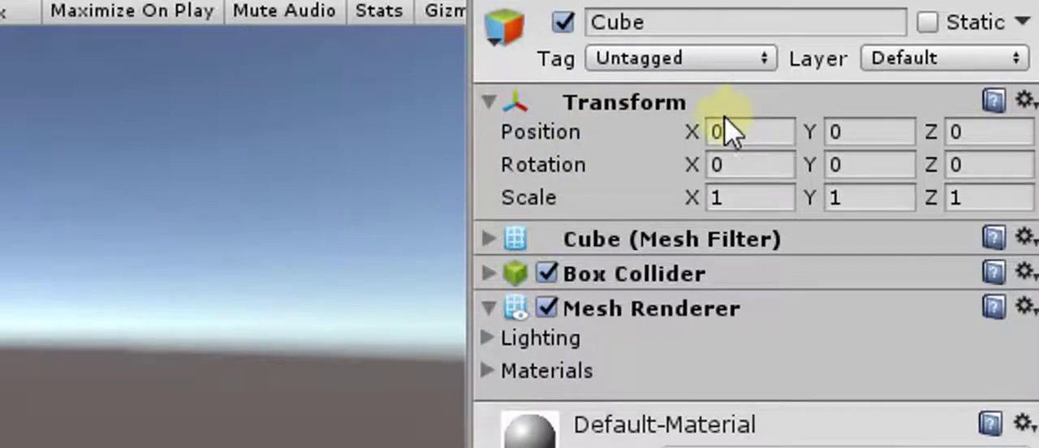
{"action": "mouse_move", "coordinate": [534, 180]}
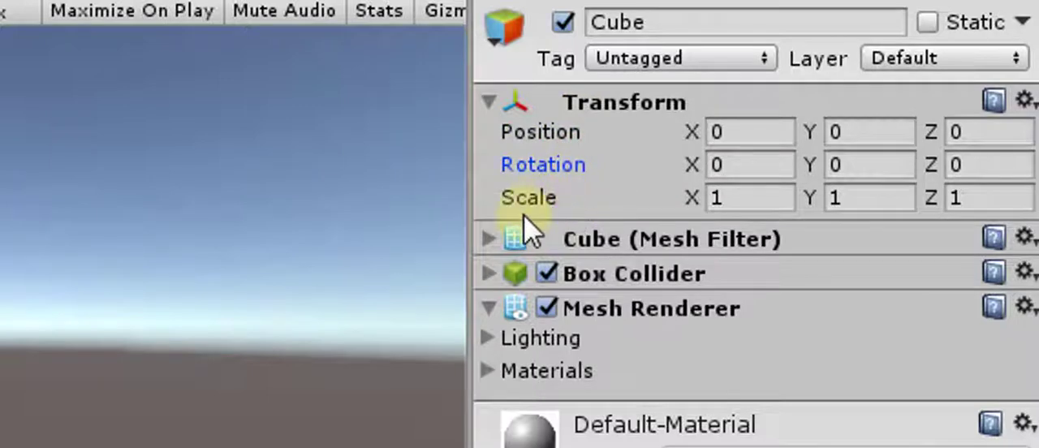
{"action": "left_click", "coordinate": [579, 132]}
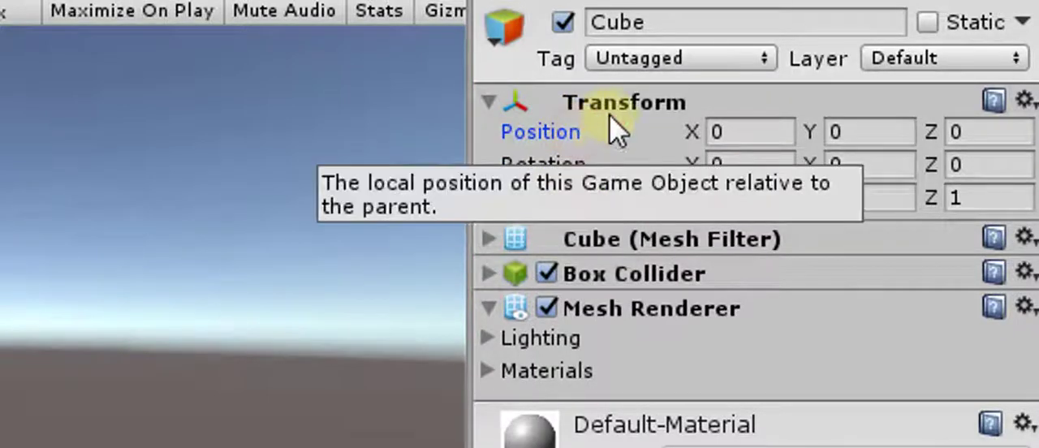
{"action": "left_click", "coordinate": [608, 103]}
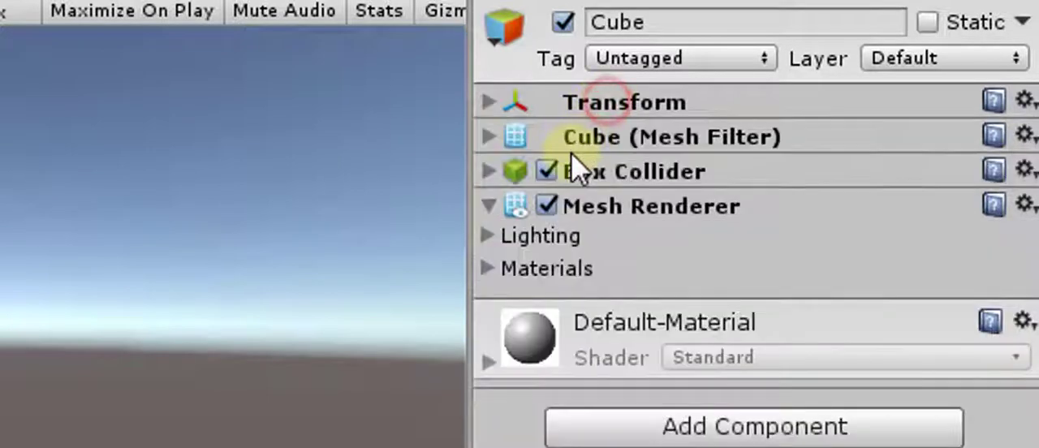
{"action": "left_click", "coordinate": [487, 101]}
{"action": "left_click", "coordinate": [519, 173]}
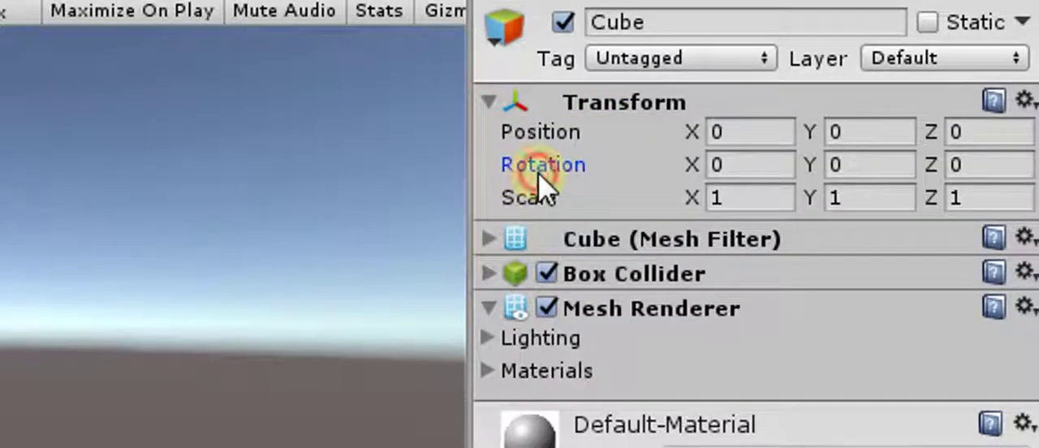
{"action": "left_click", "coordinate": [549, 205]}
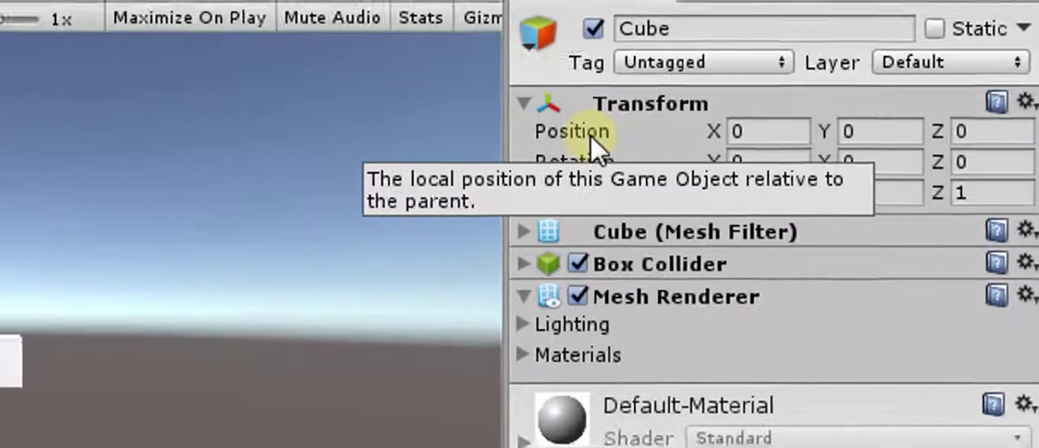
{"action": "left_click", "coordinate": [561, 138]}
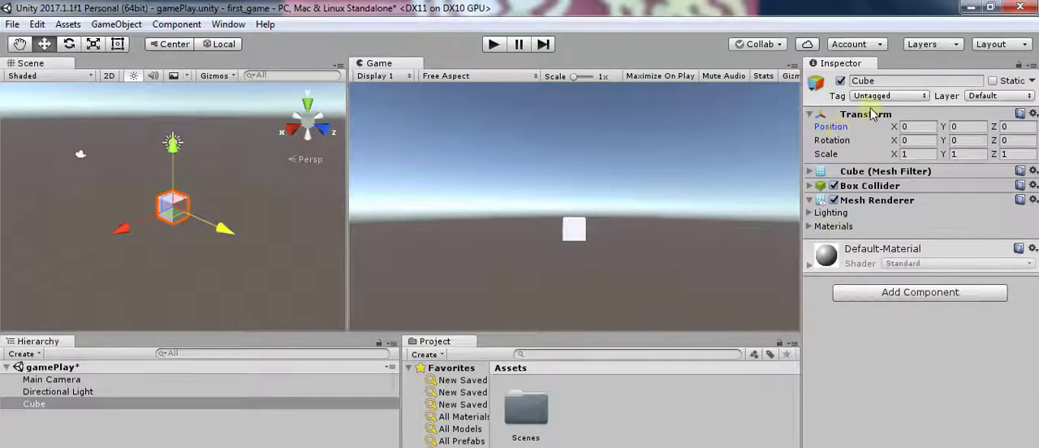
{"action": "left_click", "coordinate": [833, 142]}
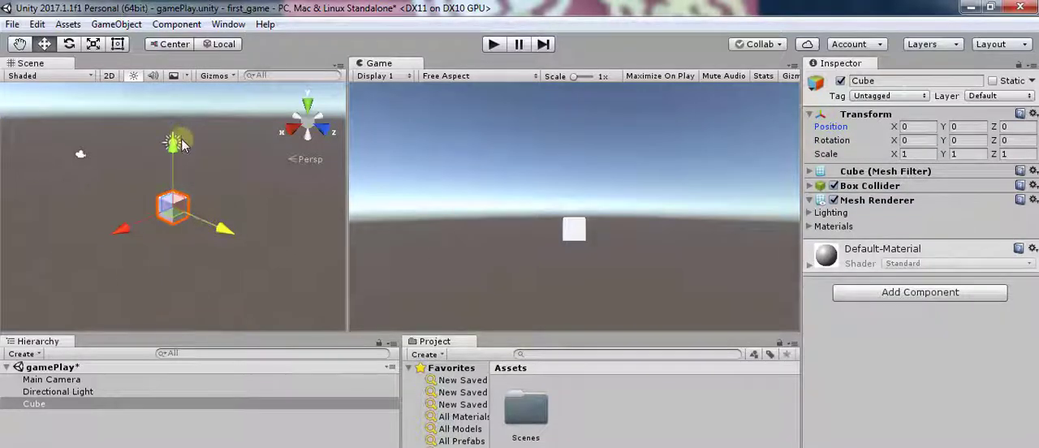
- Focus the Scene view on the Directional Light, Main Camera and Cube in turn, ending on the Cube
{"action": "left_click", "coordinate": [94, 392]}
{"action": "double_click", "coordinate": [94, 391]}
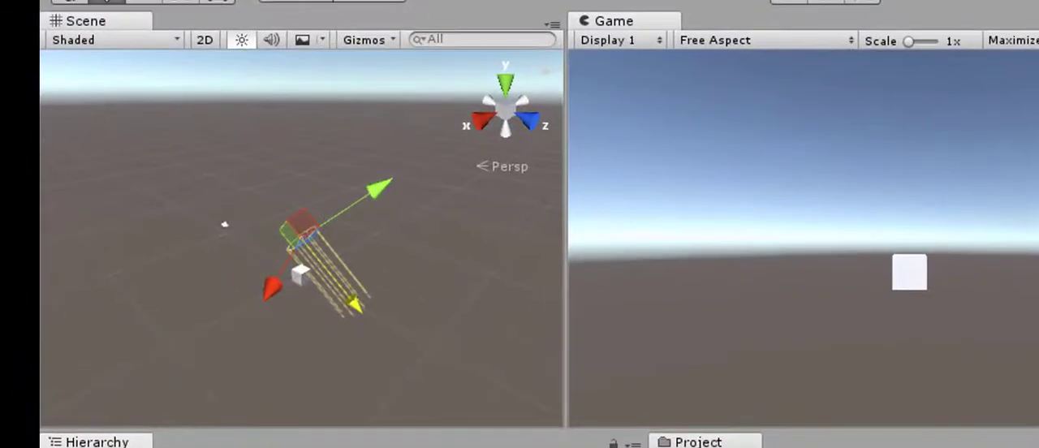
{"action": "double_click", "coordinate": [95, 405]}
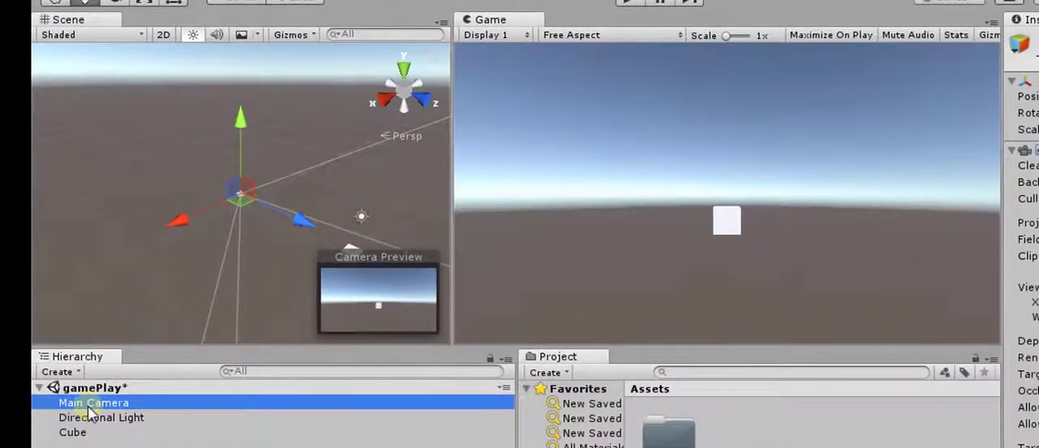
{"action": "double_click", "coordinate": [84, 432]}
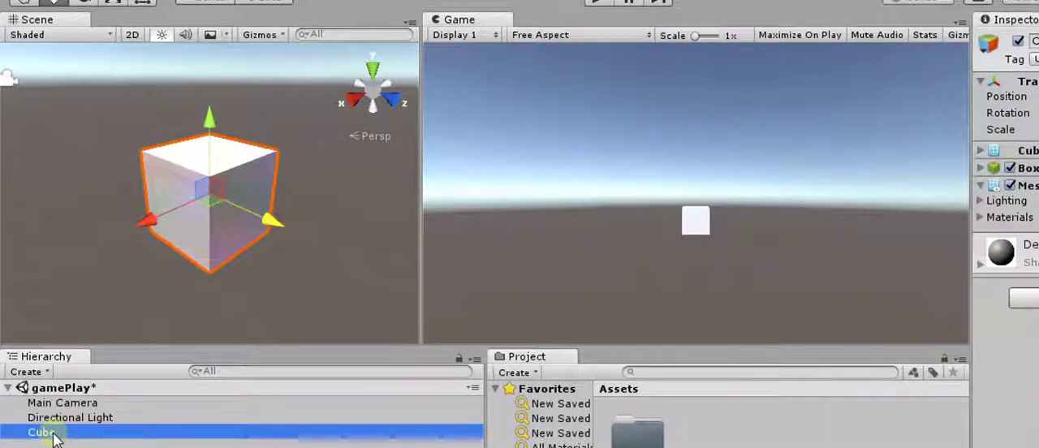
{"action": "left_click", "coordinate": [53, 435]}
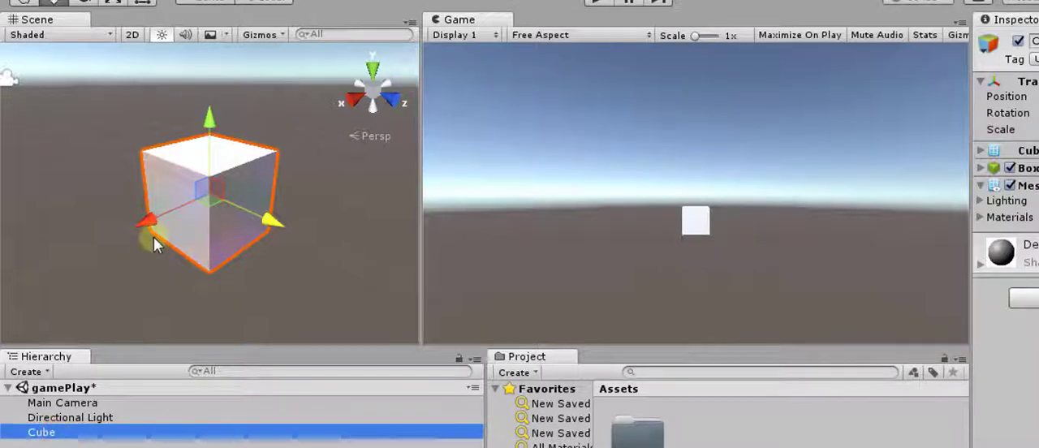
{"action": "double_click", "coordinate": [105, 419]}
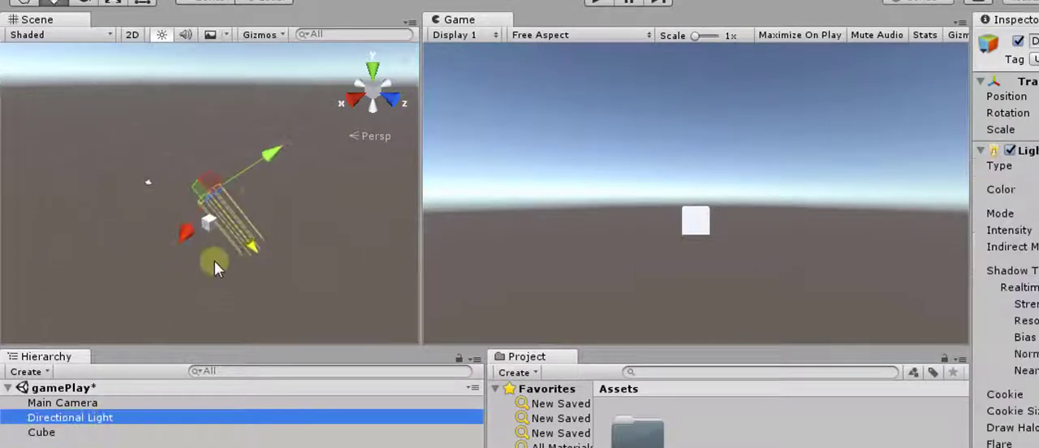
{"action": "double_click", "coordinate": [81, 402]}
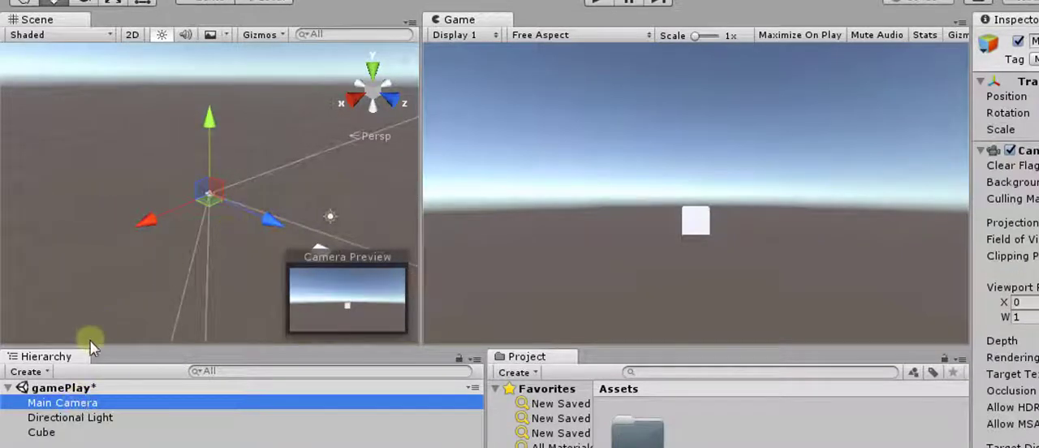
{"action": "double_click", "coordinate": [54, 433]}
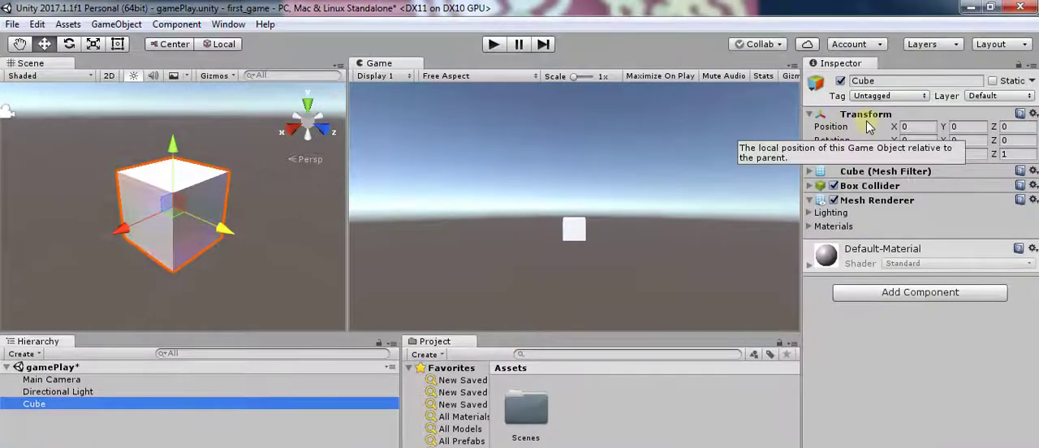
- Examine the X, Y and Z position values of the cube in turn
{"action": "left_click", "coordinate": [918, 127]}
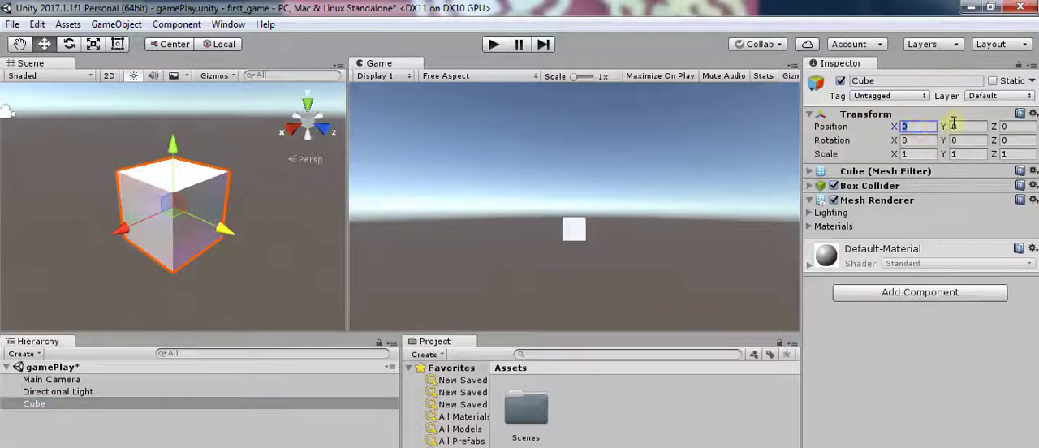
{"action": "left_click", "coordinate": [954, 128]}
{"action": "left_click", "coordinate": [1007, 128]}
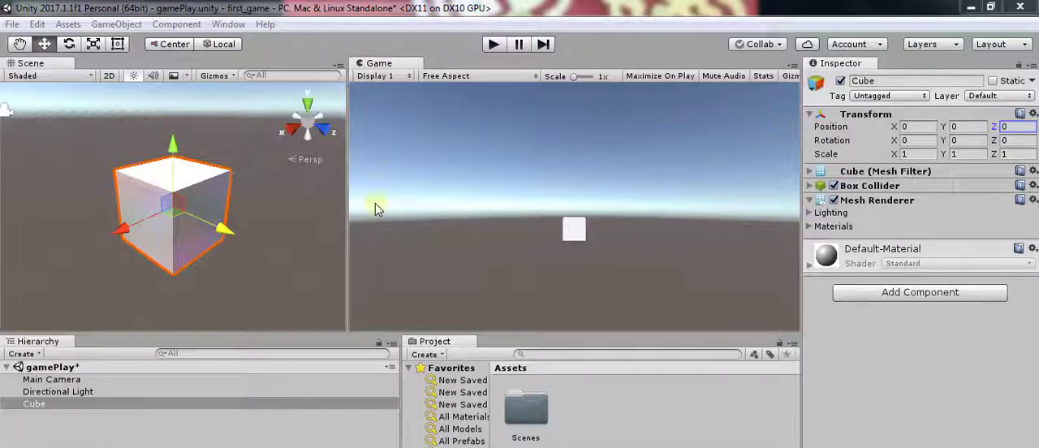
- Deselect the cube and examine it in the Scene view from nearer and farther distances, together with the camera and light
{"action": "left_click", "coordinate": [274, 190]}
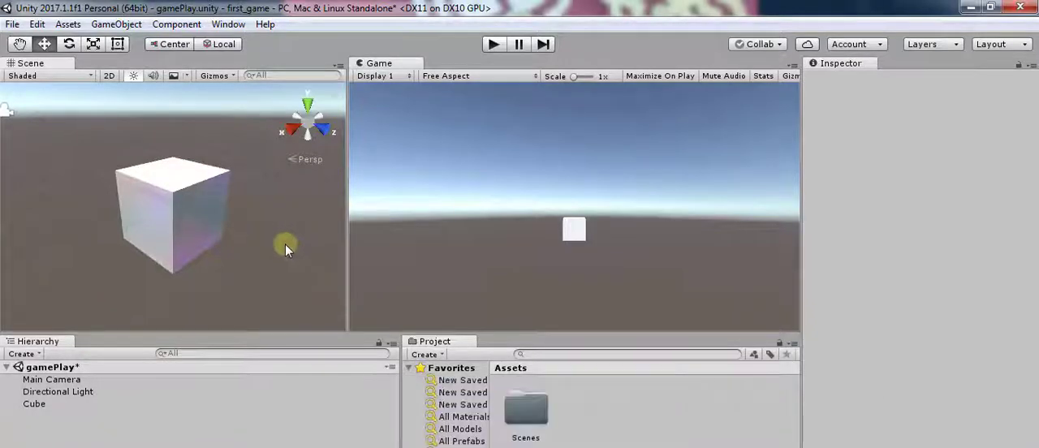
{"action": "scroll", "coordinate": [285, 244], "scroll_direction": "up", "scroll_amount": 5}
{"action": "scroll", "coordinate": [285, 244], "scroll_direction": "down", "scroll_amount": 2}
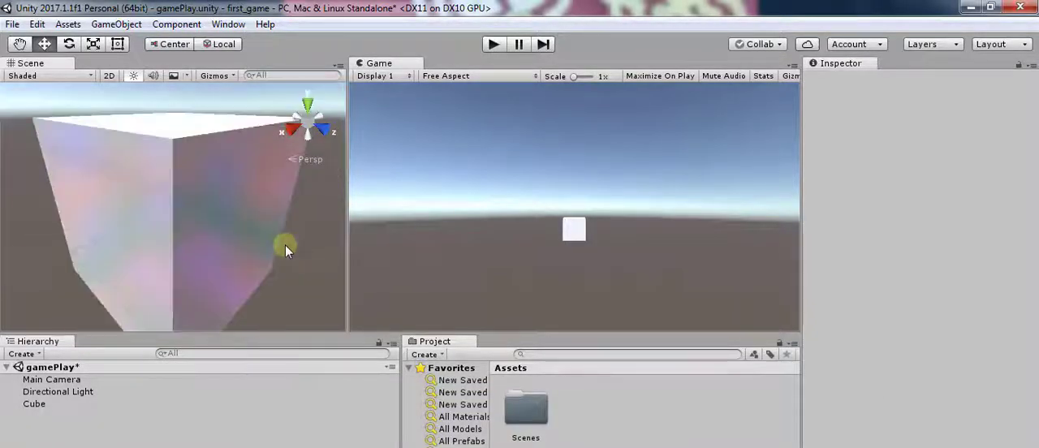
{"action": "scroll", "coordinate": [285, 244], "scroll_direction": "down", "scroll_amount": 4}
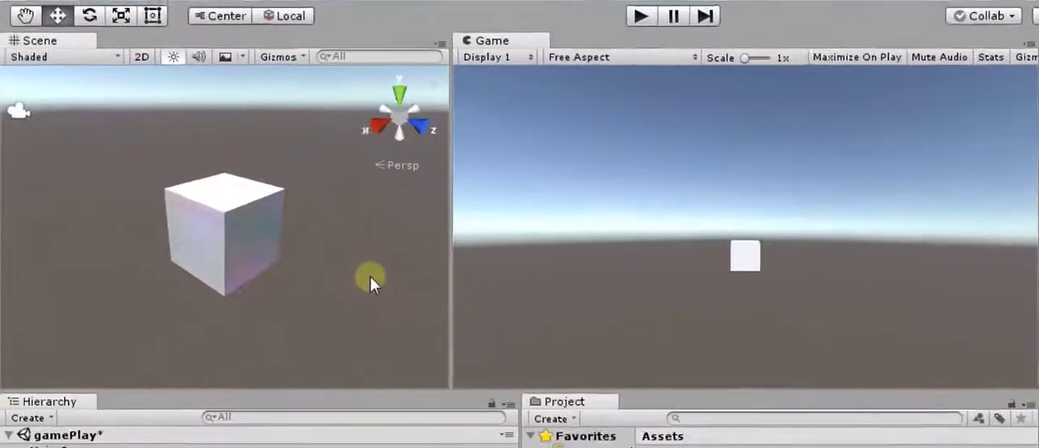
{"action": "scroll", "coordinate": [389, 283], "scroll_direction": "down", "scroll_amount": 5}
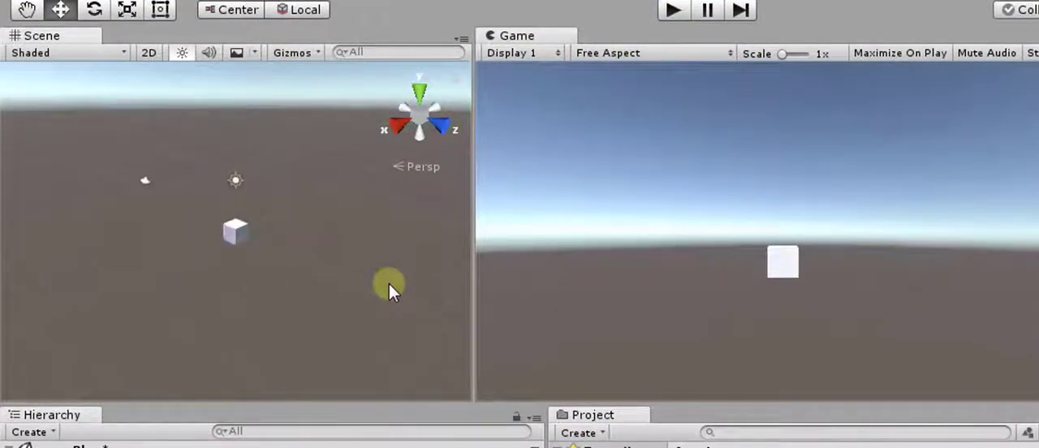
{"action": "scroll", "coordinate": [386, 286], "scroll_direction": "up", "scroll_amount": 4}
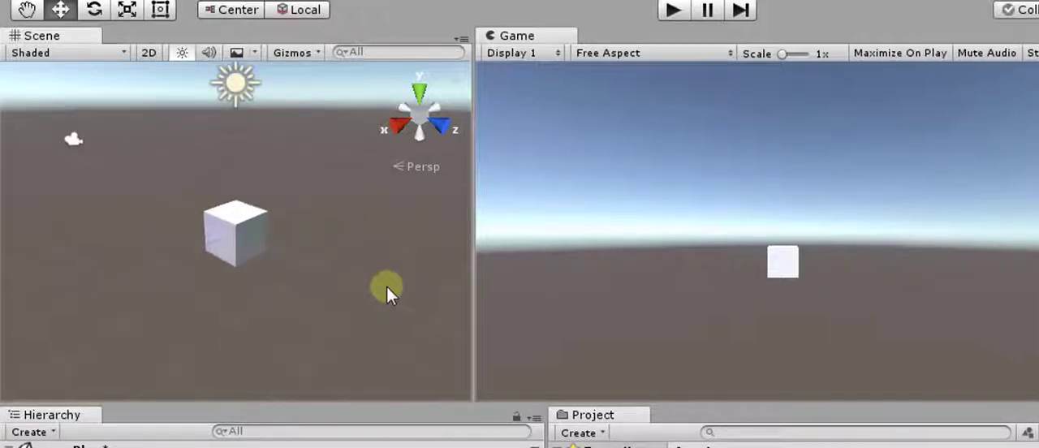
{"action": "scroll", "coordinate": [386, 286], "scroll_direction": "up", "scroll_amount": 4}
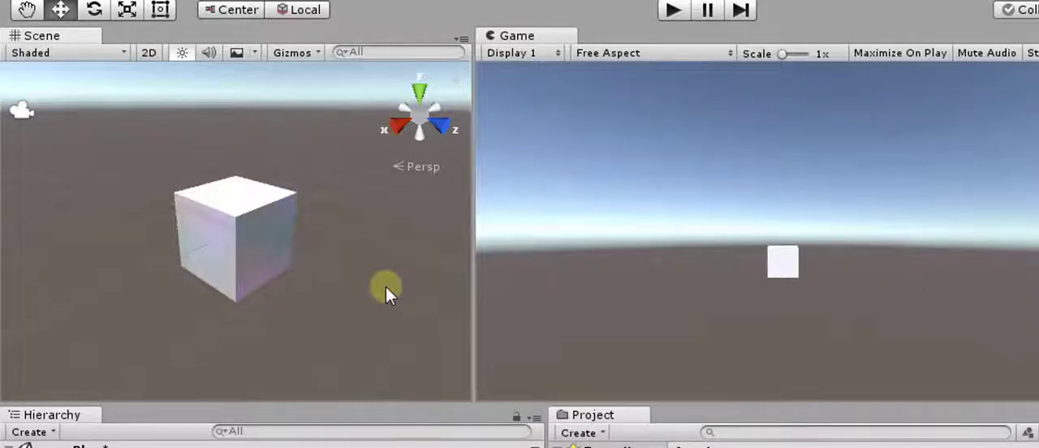
{"action": "scroll", "coordinate": [323, 273], "scroll_direction": "down", "scroll_amount": 5}
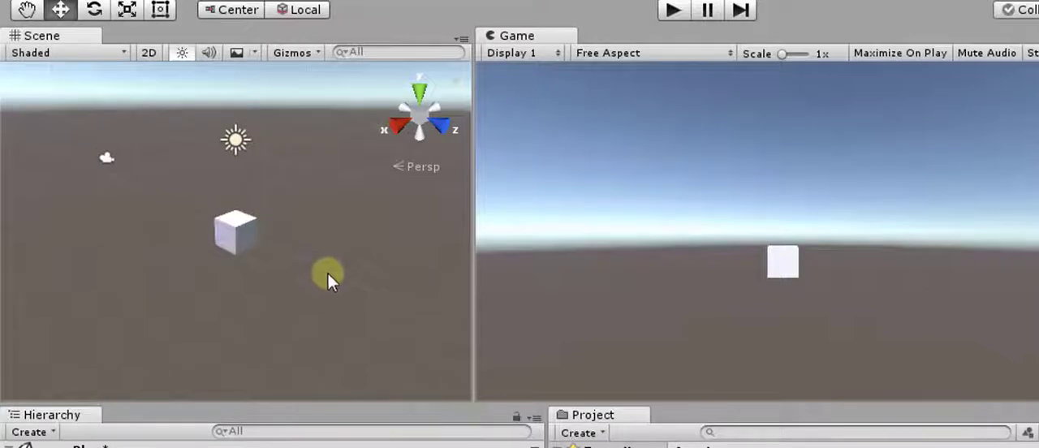
{"action": "scroll", "coordinate": [341, 280], "scroll_direction": "down", "scroll_amount": 2}
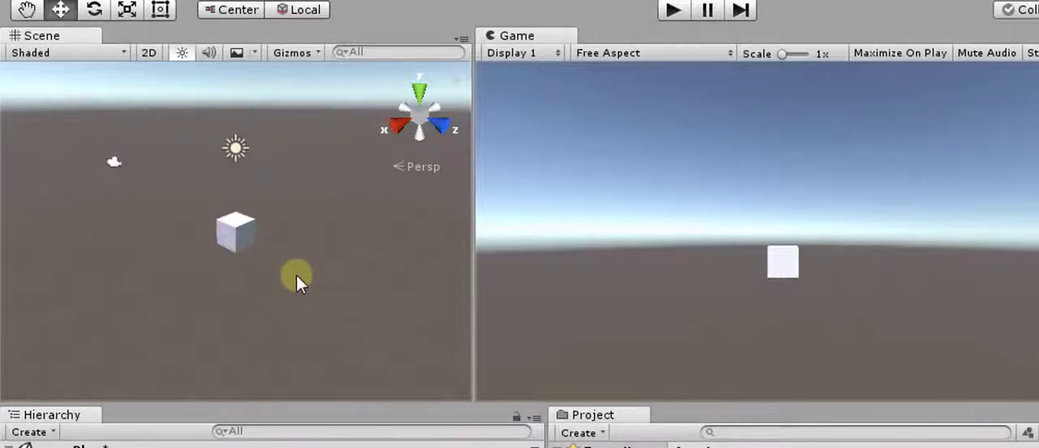
- Select the Cube, try an X position of 3 and set it back to 0
{"action": "left_click", "coordinate": [77, 447]}
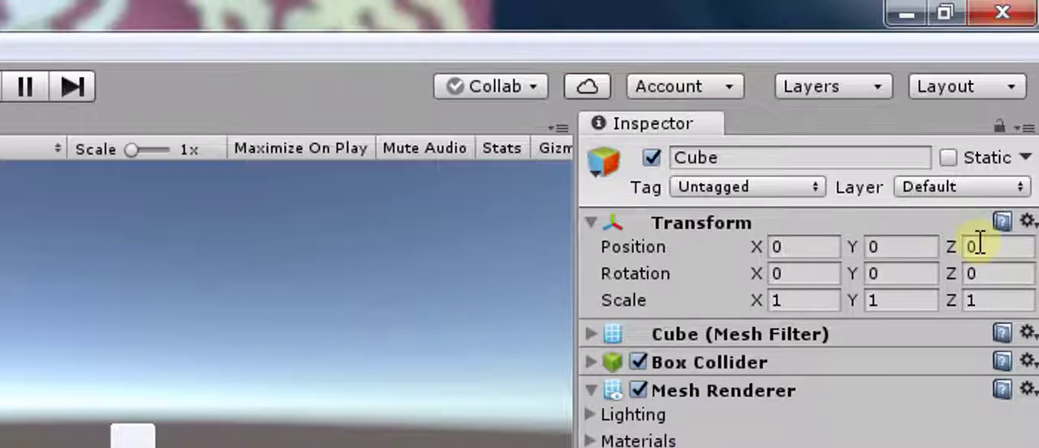
{"action": "left_click", "coordinate": [802, 251]}
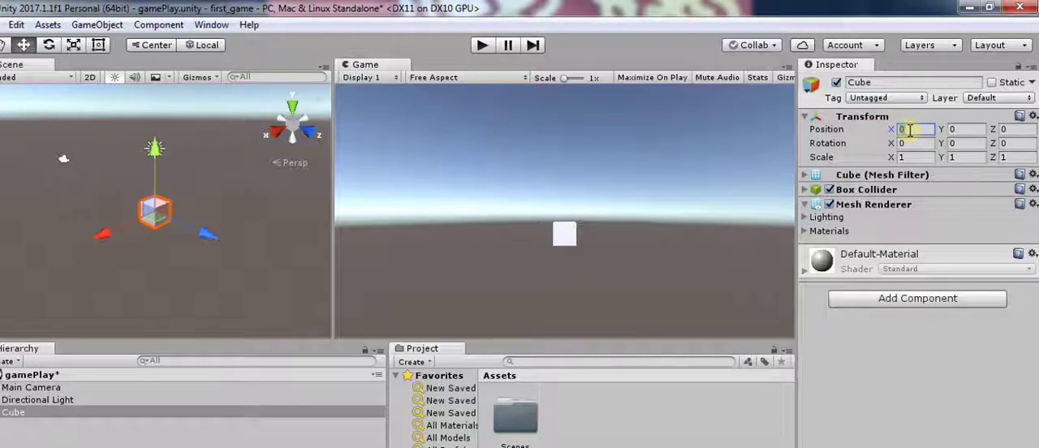
{"action": "type", "text": "3"}
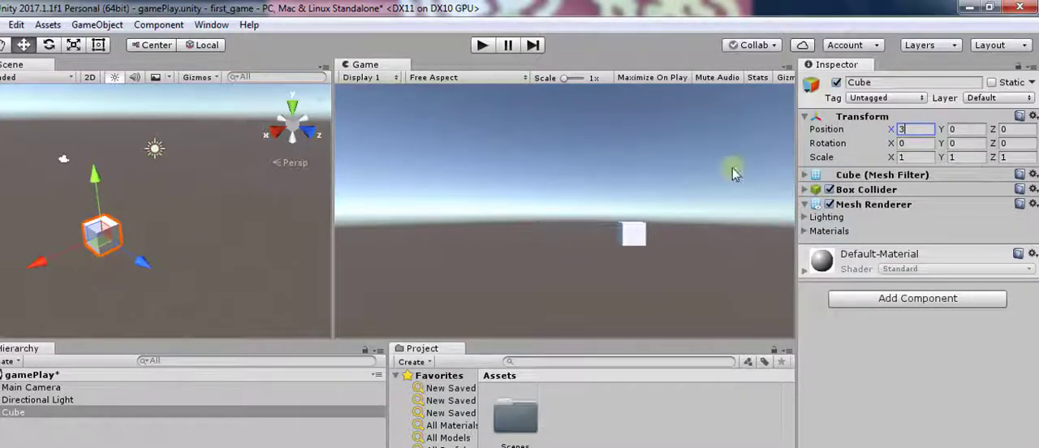
{"action": "key", "text": "BackSpace"}
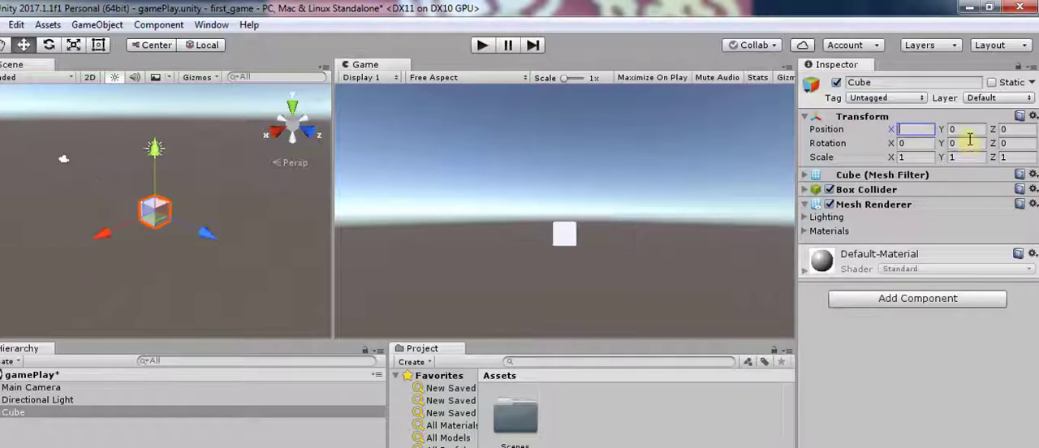
{"action": "type", "text": "0"}
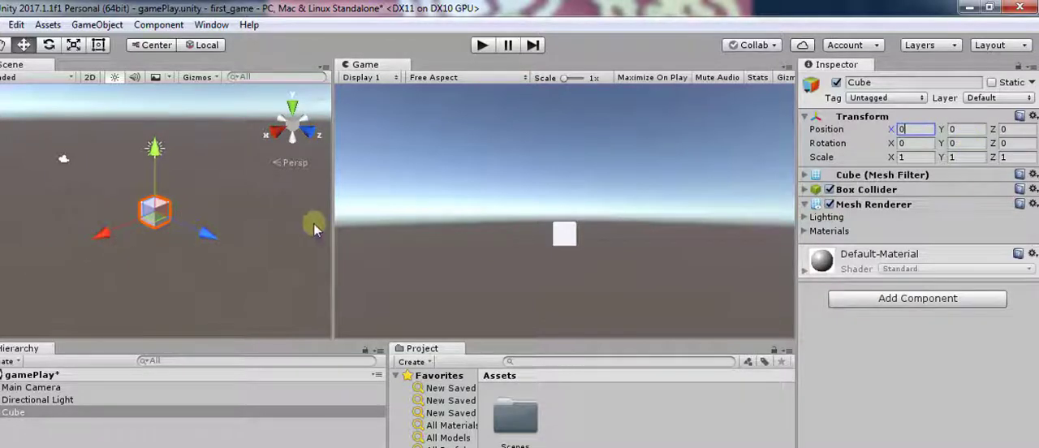
{"action": "type", "text": "1"}
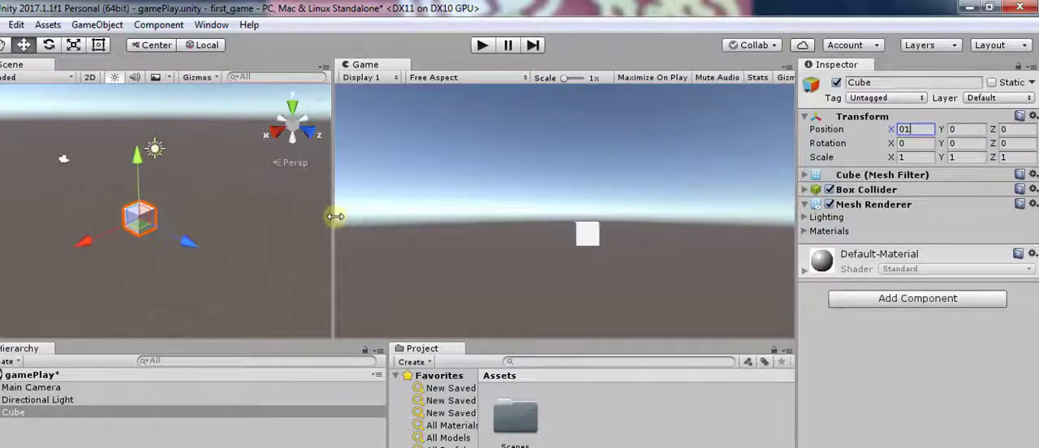
- Try X positions of 1 and 2 for the cube and reset the value to 0
{"action": "key", "text": "BackSpace"}
{"action": "key", "text": "BackSpace"}
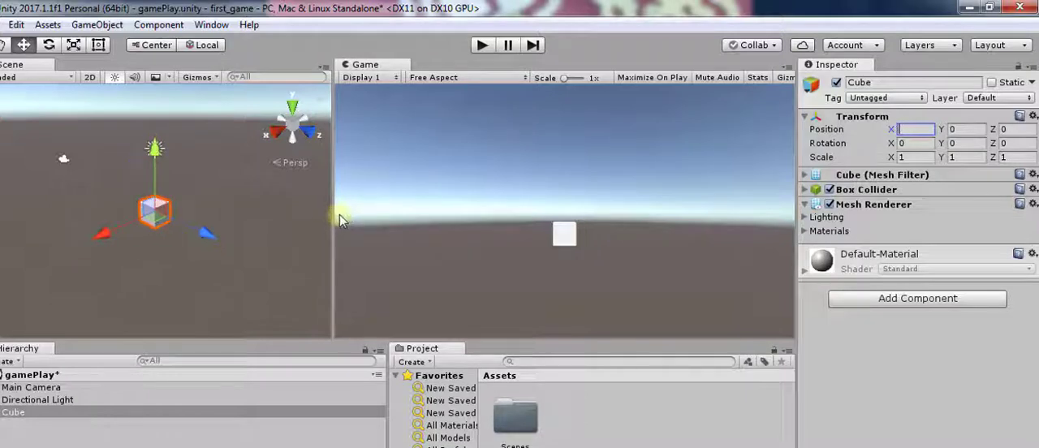
{"action": "type", "text": "2"}
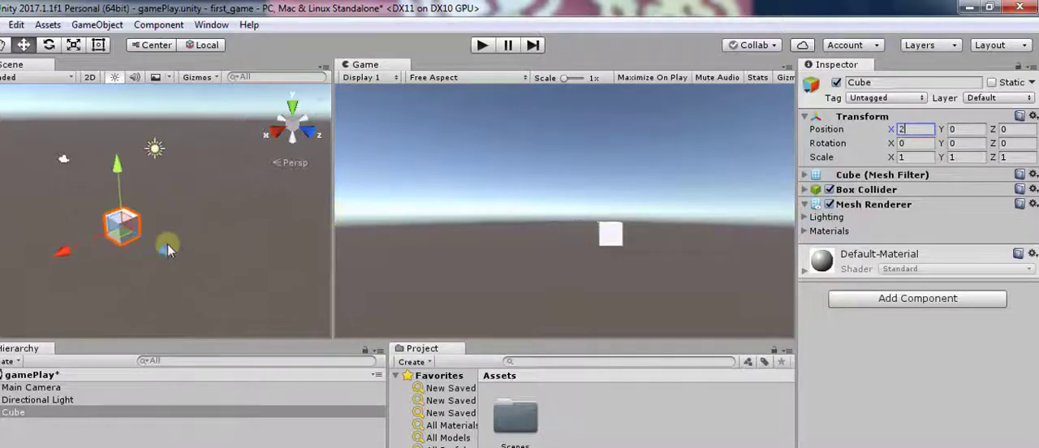
{"action": "key", "text": "BackSpace"}
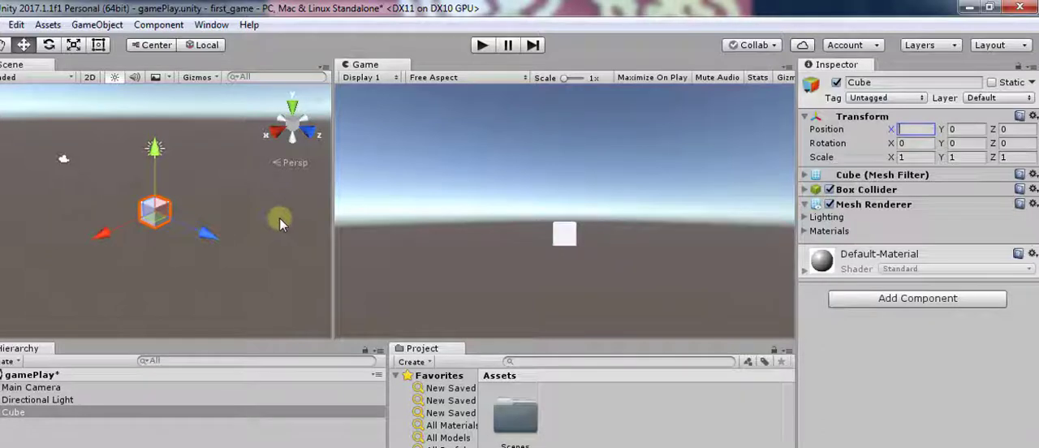
{"action": "type", "text": "0"}
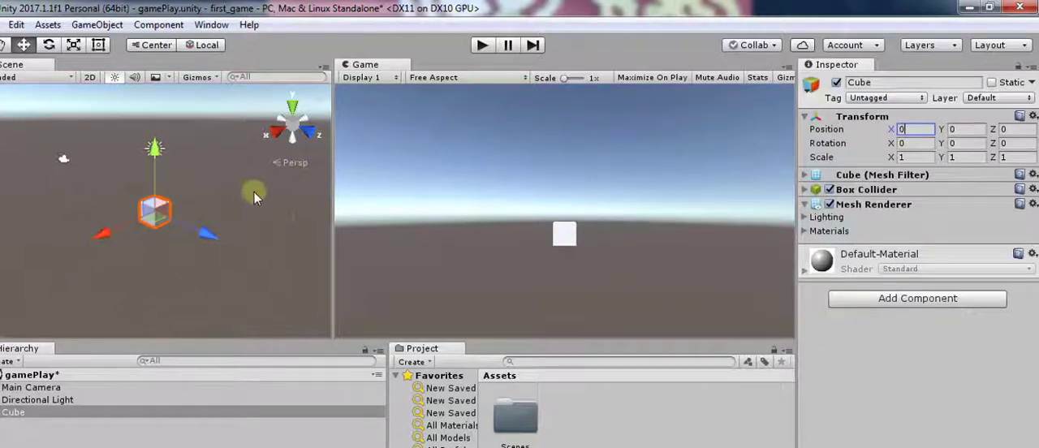
- Try raising the cube with a Y position of 3 and reset the value to 0
{"action": "left_click", "coordinate": [954, 129]}
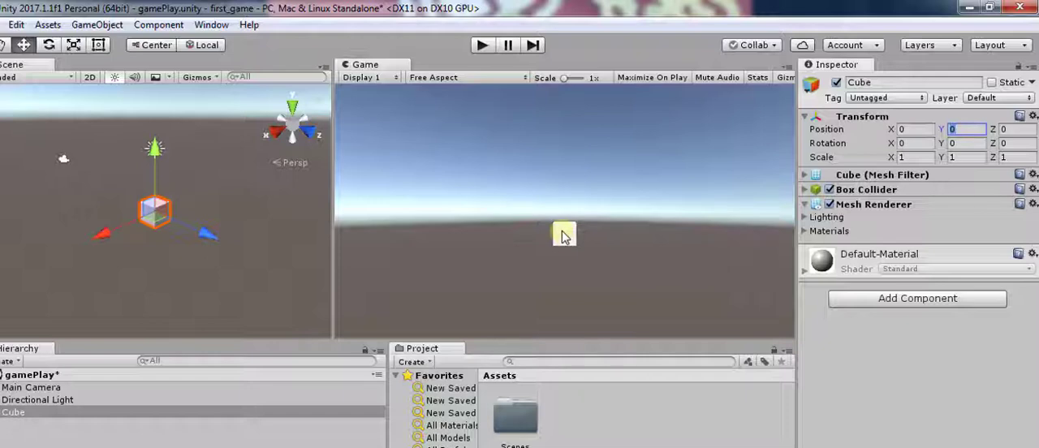
{"action": "type", "text": "3"}
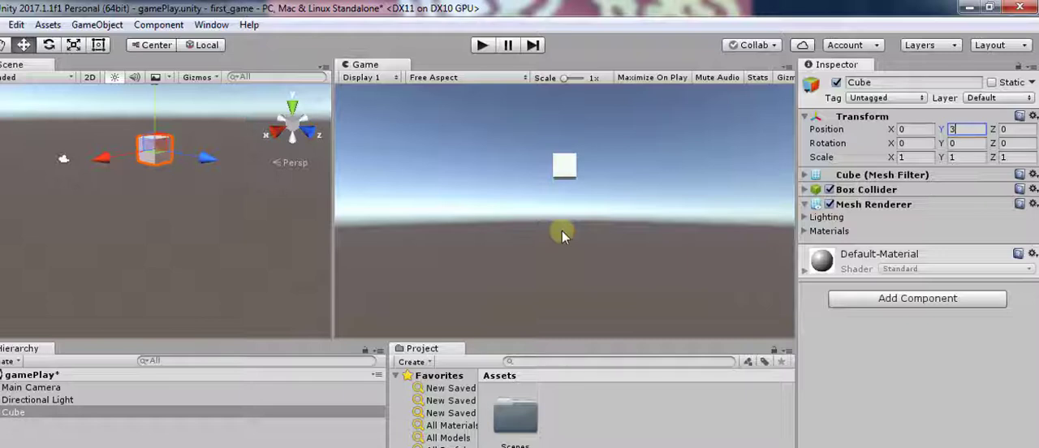
{"action": "key", "text": "BackSpace"}
{"action": "type", "text": "0"}
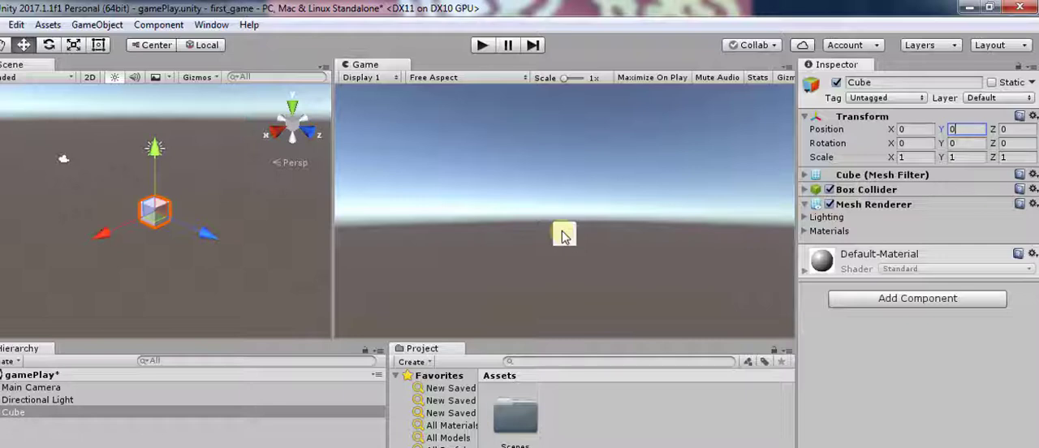
- Try moving the cube away from the camera with a Z position of 10 and reset the value to 0
{"action": "left_click", "coordinate": [1008, 130]}
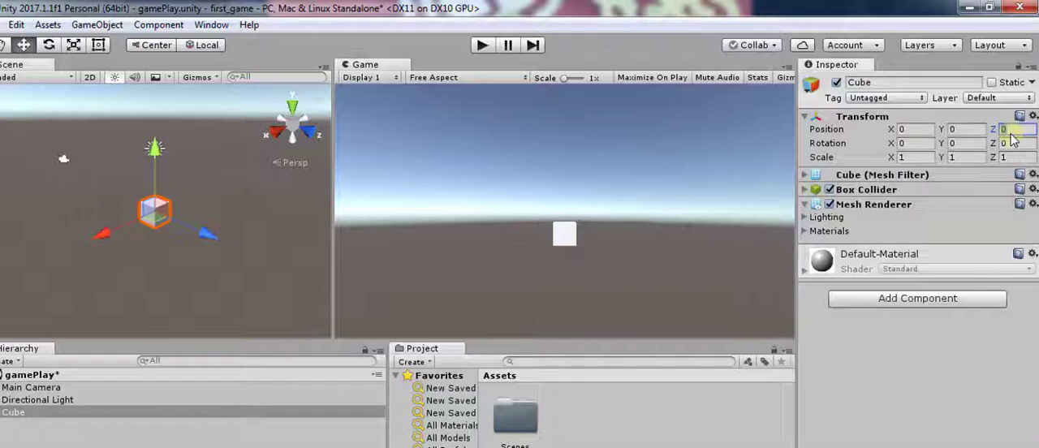
{"action": "type", "text": "10"}
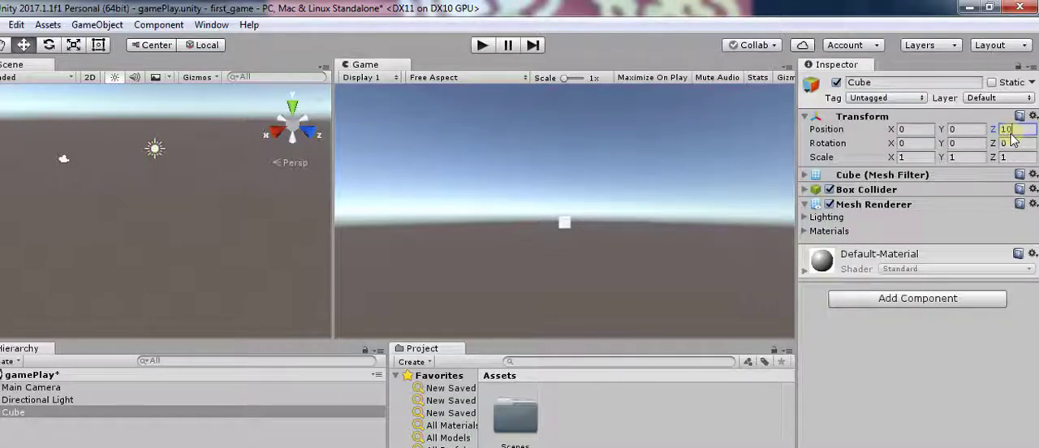
{"action": "key", "text": "BackSpace"}
{"action": "key", "text": "BackSpace"}
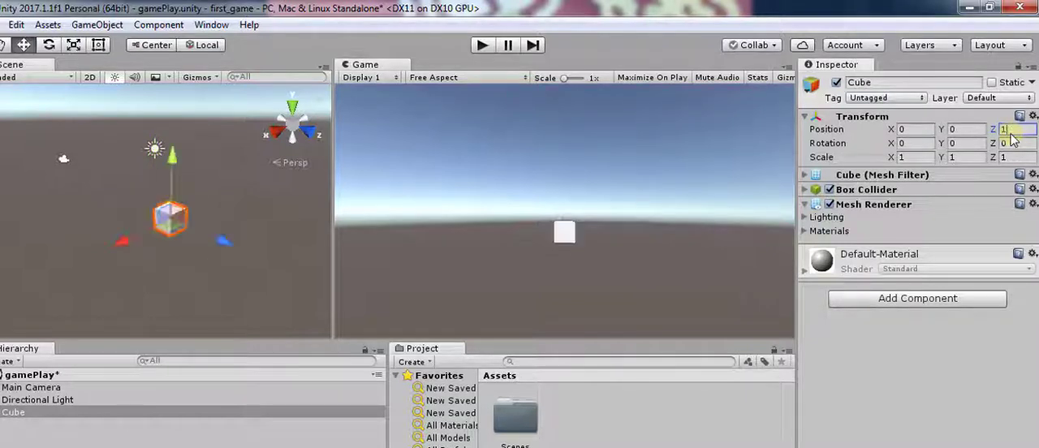
{"action": "type", "text": "0"}
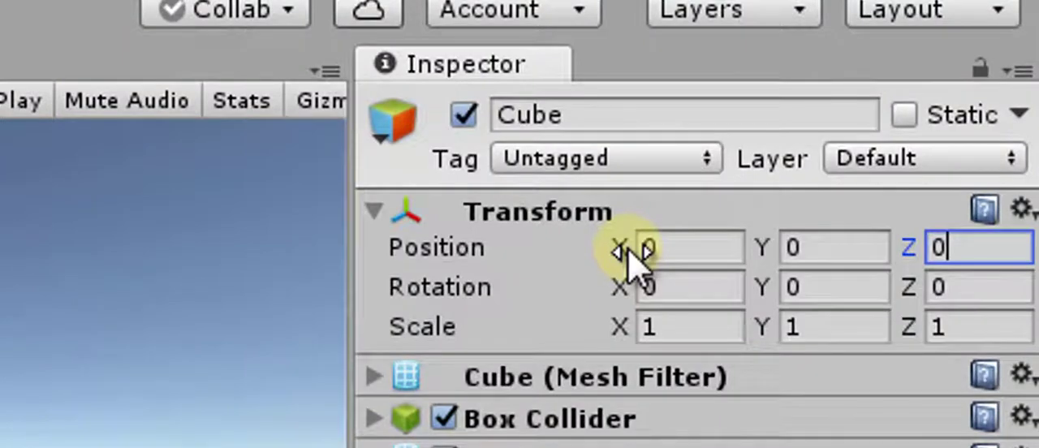
- Slide the cube's X position value down to about -3.22 and up to about 0.51, and reset it to 0
{"action": "left_click", "coordinate": [629, 250]}
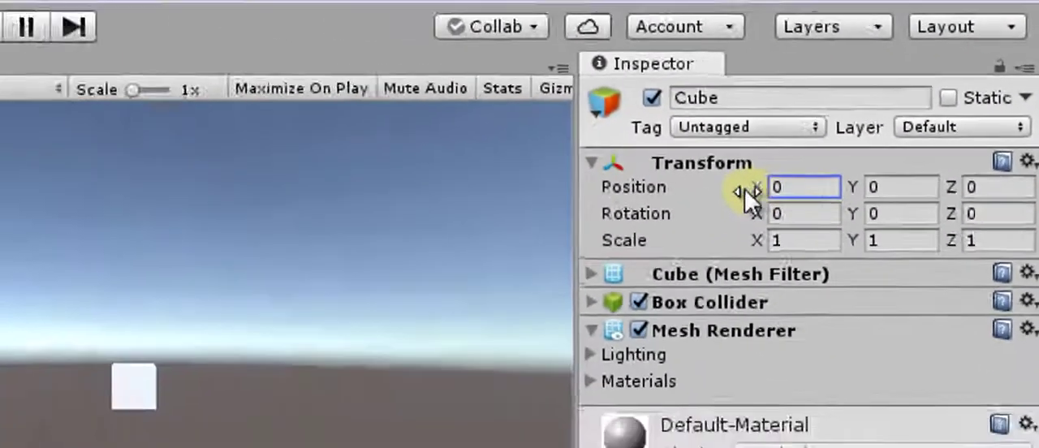
{"action": "left_click_drag", "start_coordinate": [747, 192], "coordinate": [572, 214]}
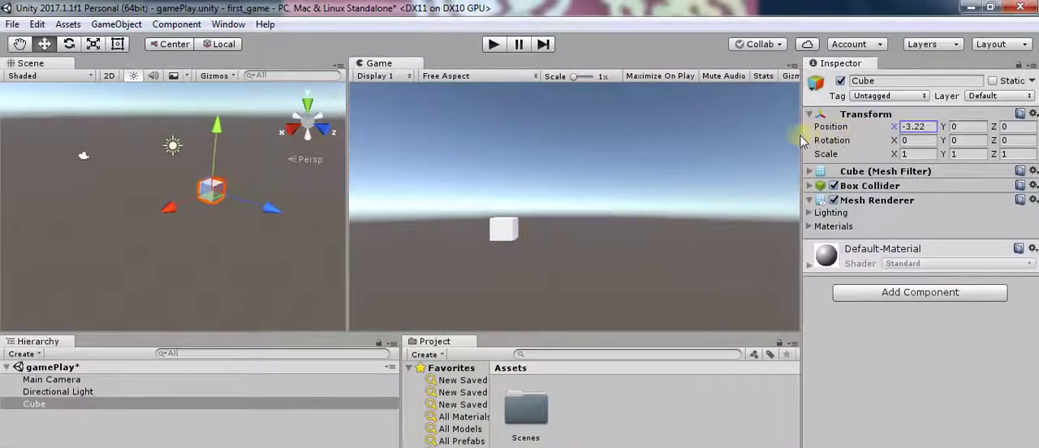
{"action": "left_click_drag", "start_coordinate": [800, 140], "coordinate": [907, 133]}
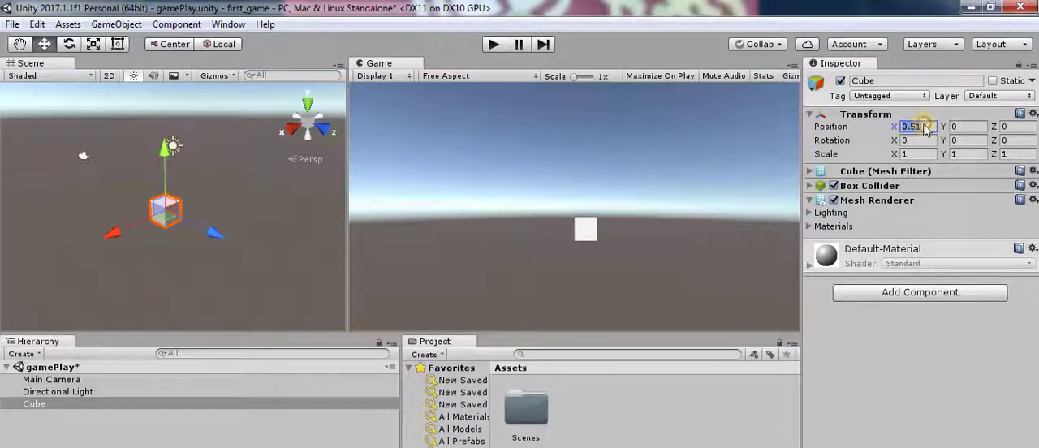
{"action": "type", "text": "0"}
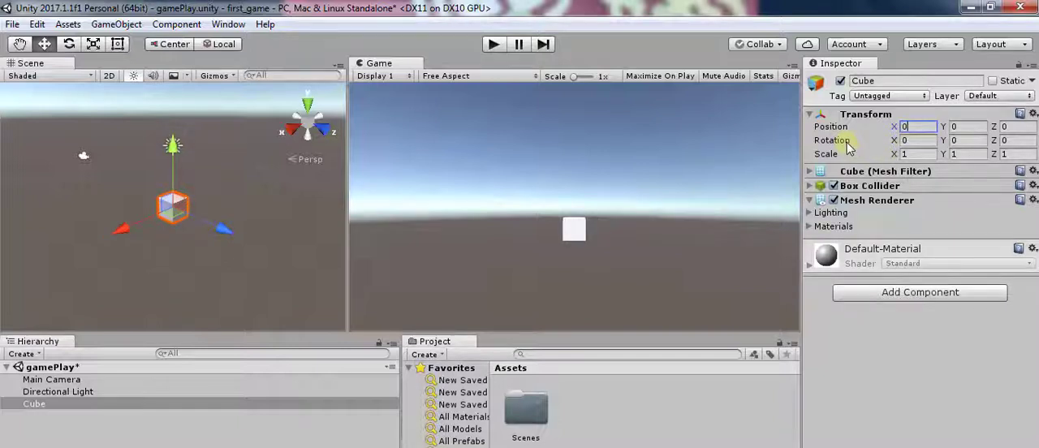
- Rotate the cube back and forth about its X axis by sliding the X rotation value, ending at about 2.28
{"action": "left_click", "coordinate": [911, 142]}
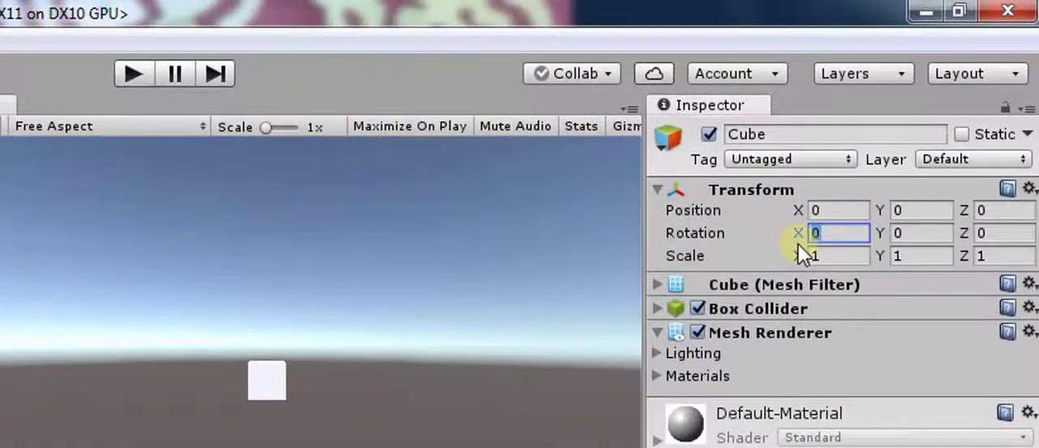
{"action": "left_click_drag", "start_coordinate": [800, 236], "coordinate": [827, 233]}
{"action": "left_click_drag", "start_coordinate": [907, 155], "coordinate": [794, 178]}
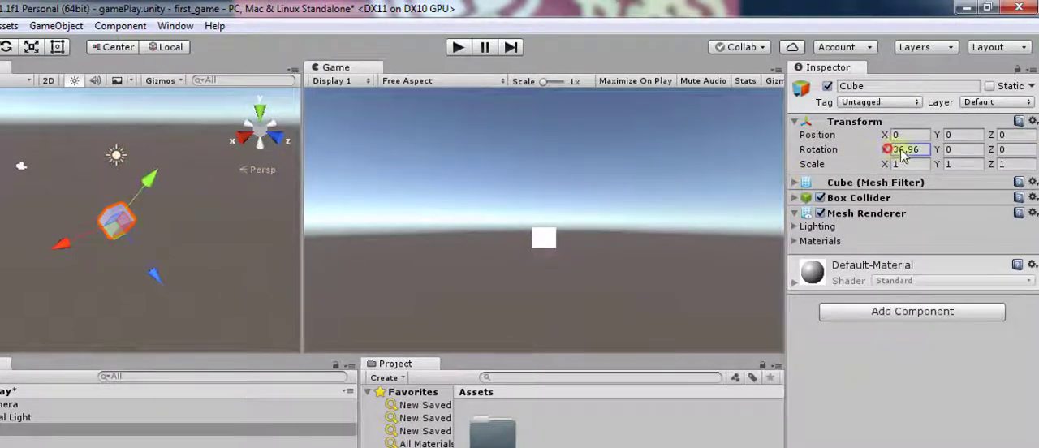
{"action": "left_click_drag", "start_coordinate": [902, 155], "coordinate": [1000, 133]}
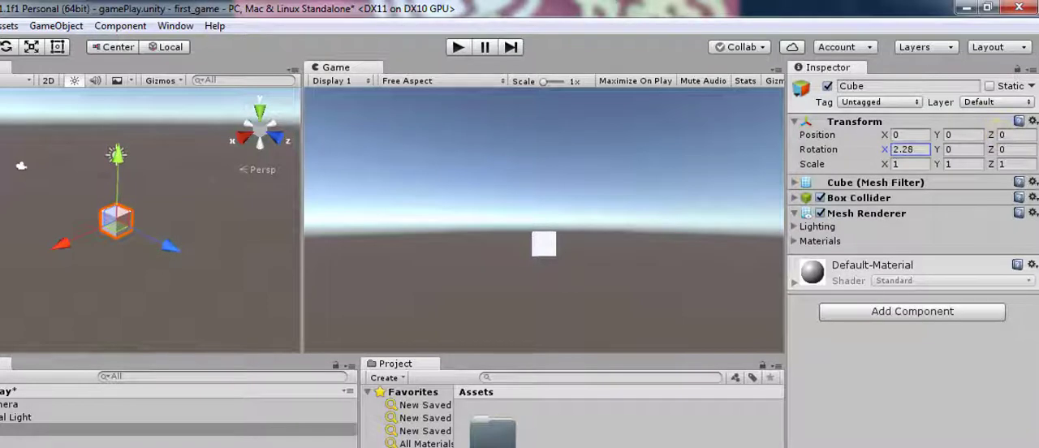
- Try rotating the cube about its Y axis by sliding the Y rotation value, and undo the rotation
{"action": "left_click", "coordinate": [957, 149]}
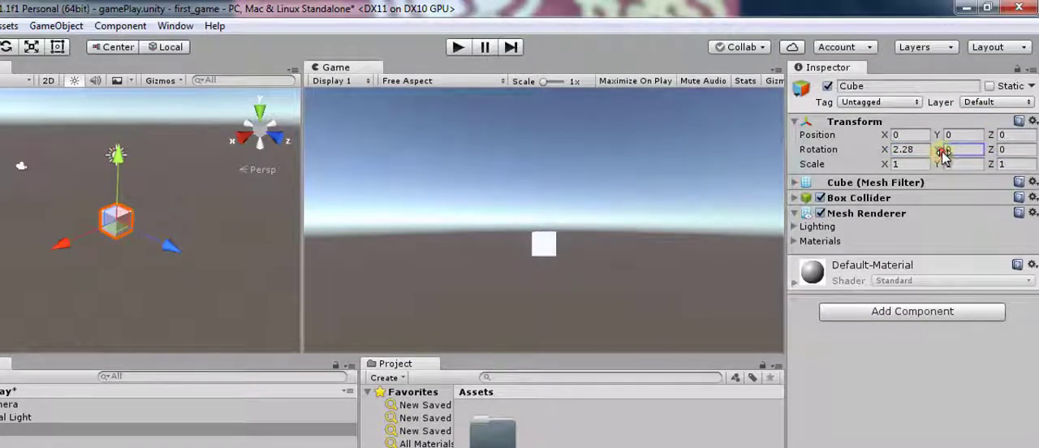
{"action": "left_click_drag", "start_coordinate": [943, 154], "coordinate": [241, 169]}
{"action": "key", "text": "ctrl+z"}
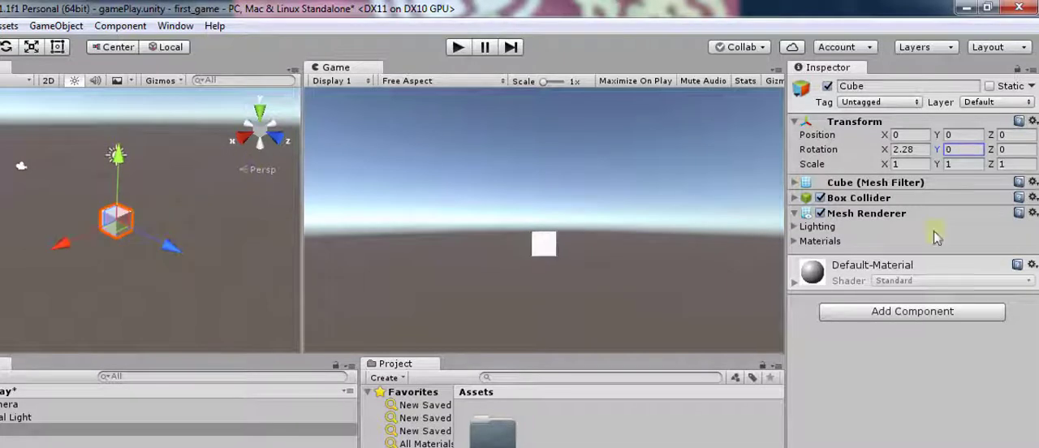
- Try rotating the cube about its Z axis by sliding the Z rotation value to about 21.22, and undo the rotation
{"action": "left_click", "coordinate": [997, 153]}
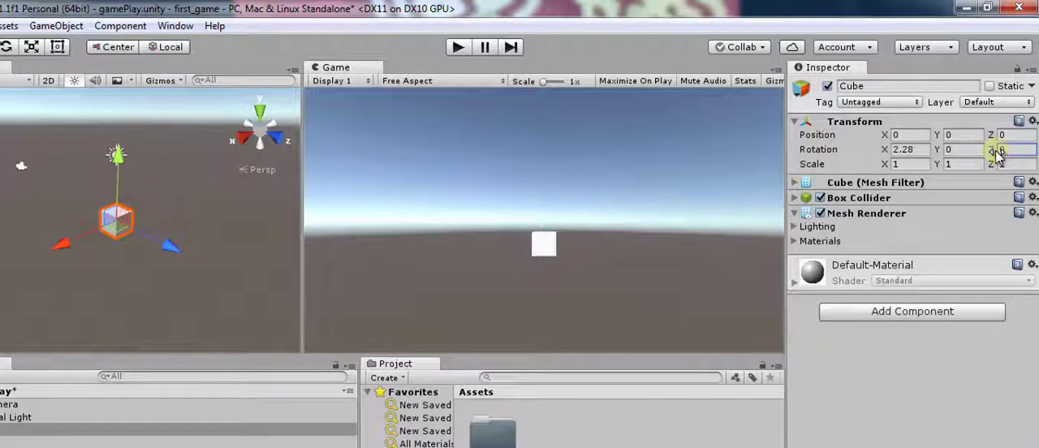
{"action": "left_click_drag", "start_coordinate": [997, 153], "coordinate": [580, 195]}
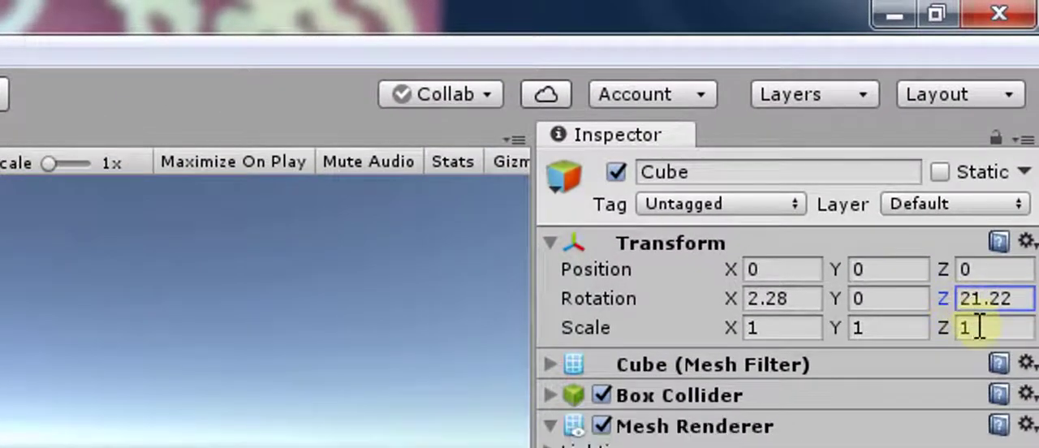
{"action": "key", "text": "ctrl+z"}
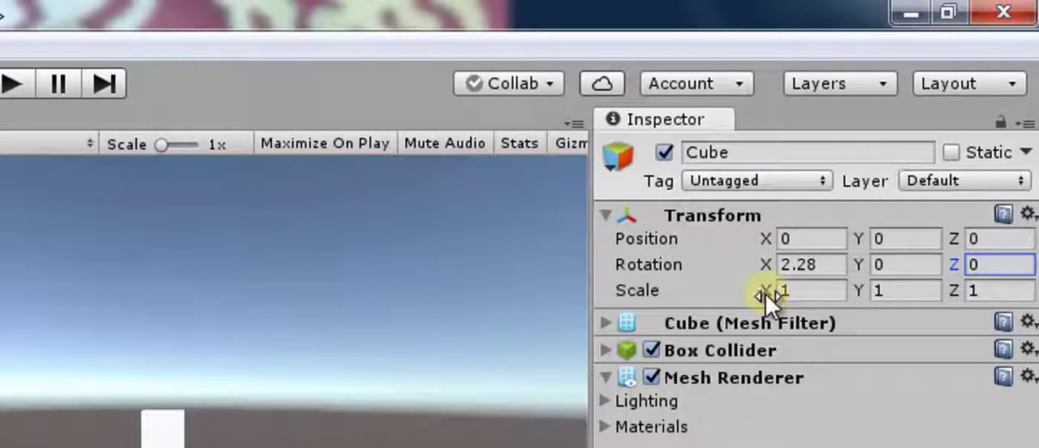
- Try stretching the cube sideways with an X scale of 10 and reset the value to 1
{"action": "left_click", "coordinate": [789, 290]}
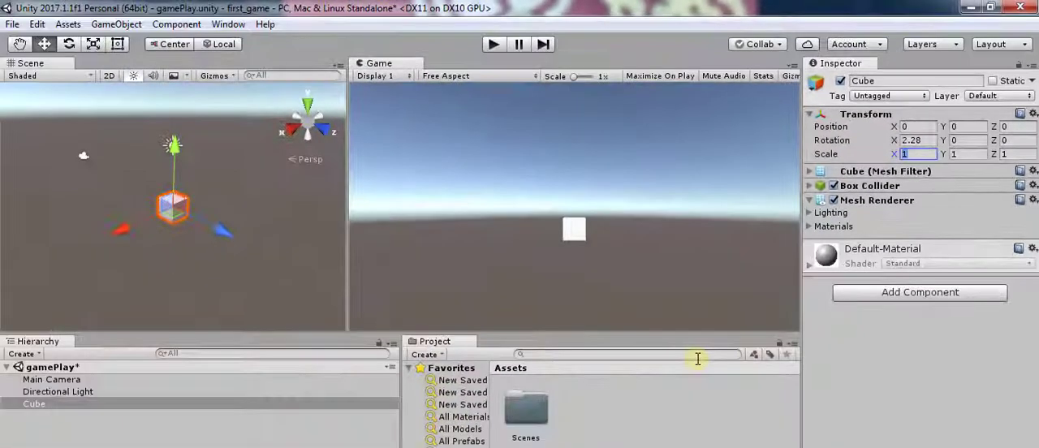
{"action": "type", "text": "10"}
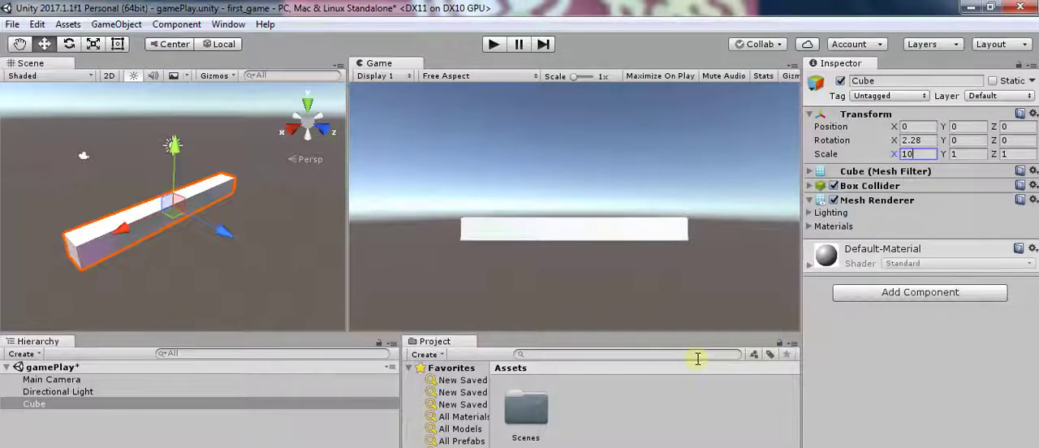
{"action": "key", "text": "BackSpace"}
{"action": "key", "text": "BackSpace"}
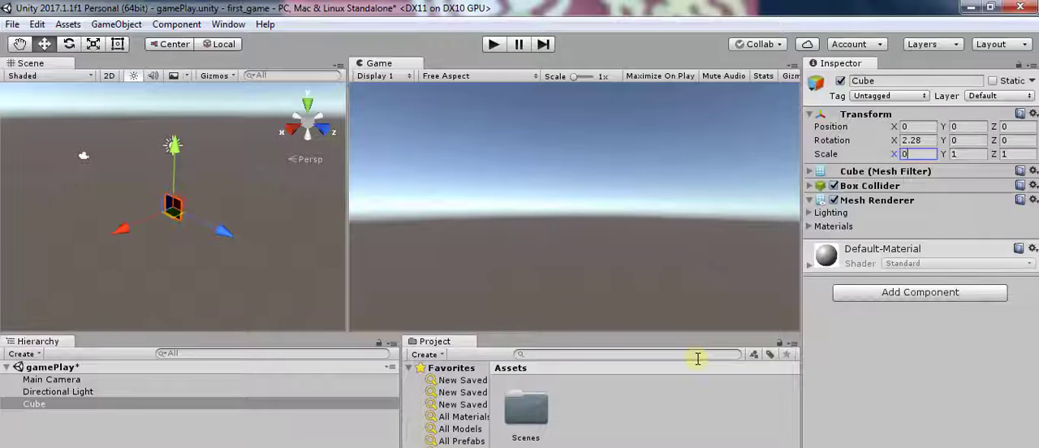
{"action": "type", "text": "01"}
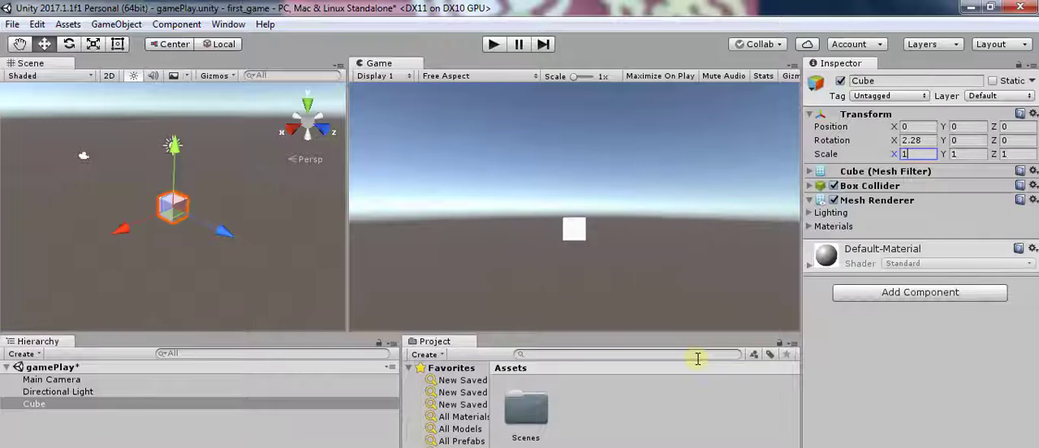
- Try stretching the cube vertically with a Y scale of 10 and reset the value to 1
{"action": "key", "text": "Tab"}
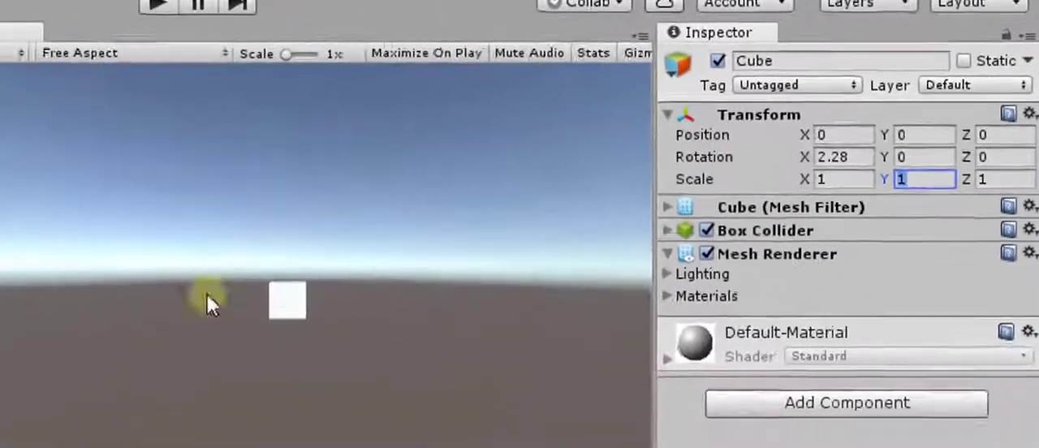
{"action": "type", "text": "10"}
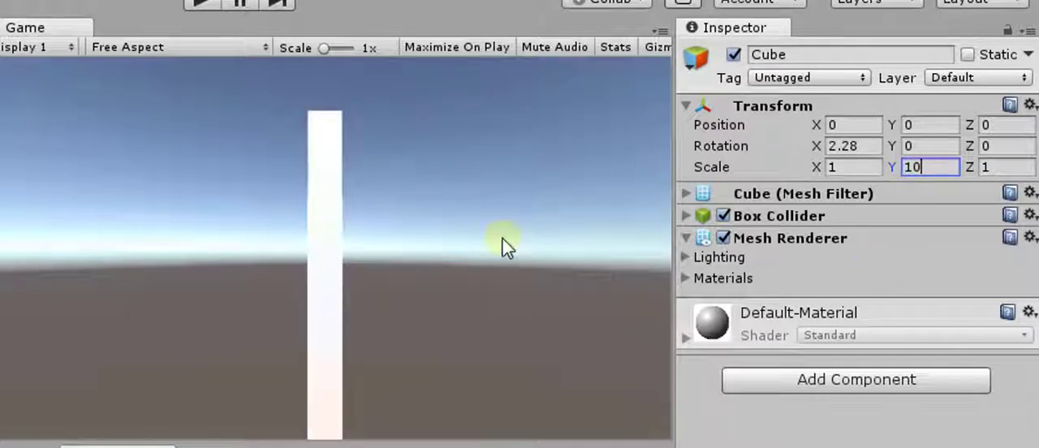
{"action": "key", "text": "Tab"}
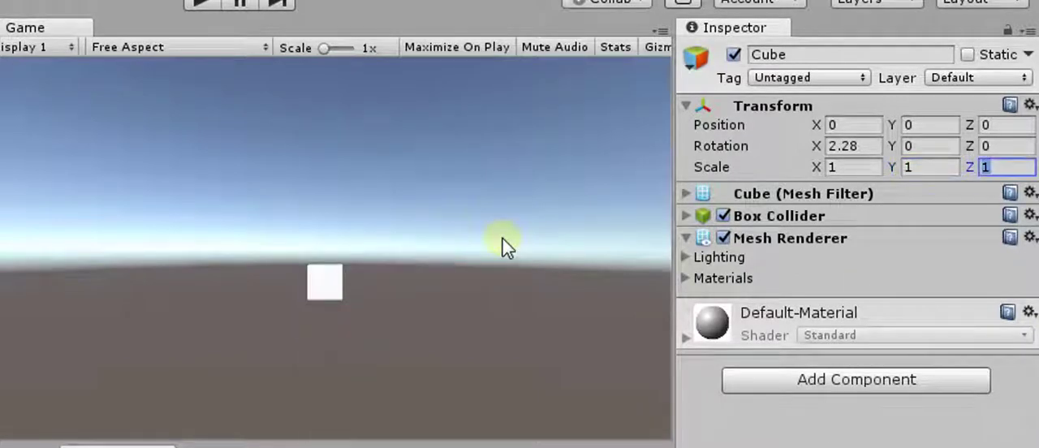
- Try stretching the cube in depth with a Z scale of 10 and reset the value to 1
{"action": "type", "text": "10"}
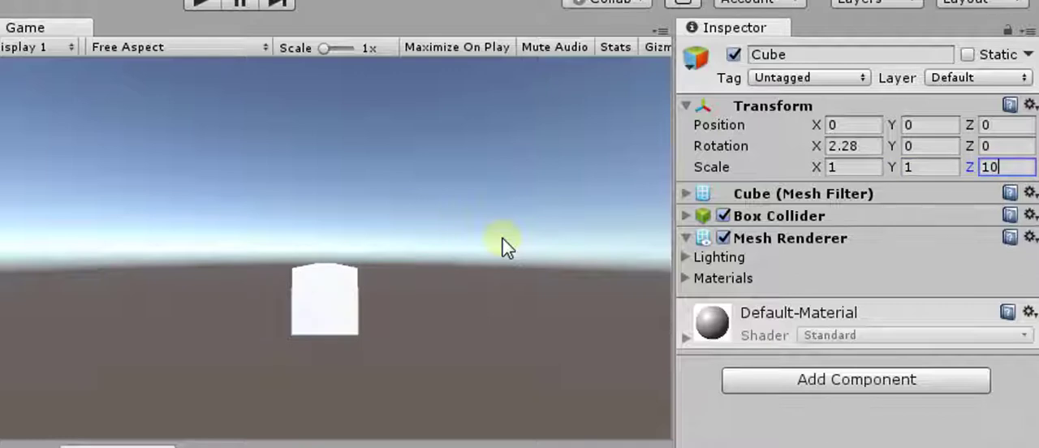
{"action": "key", "text": "BackSpace"}
{"action": "key", "text": "BackSpace"}
{"action": "type", "text": "1"}
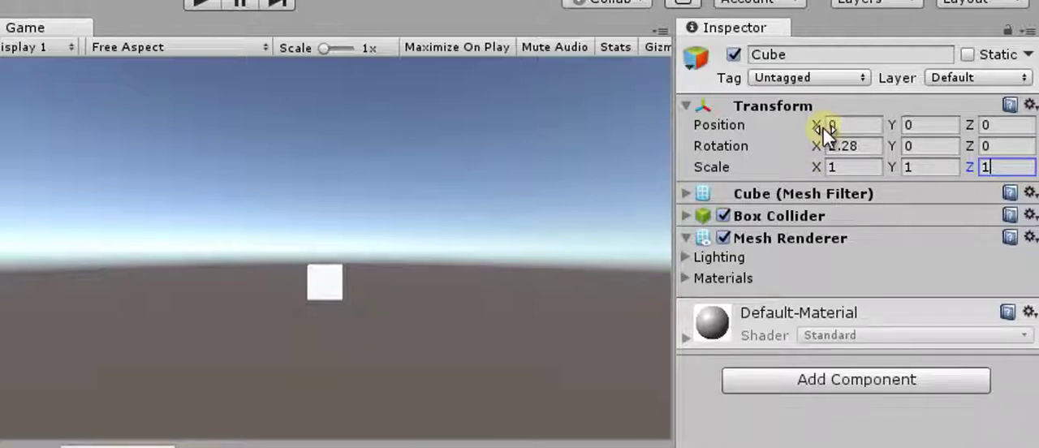
- Set the cube's X rotation to 0
{"action": "left_click", "coordinate": [872, 147]}
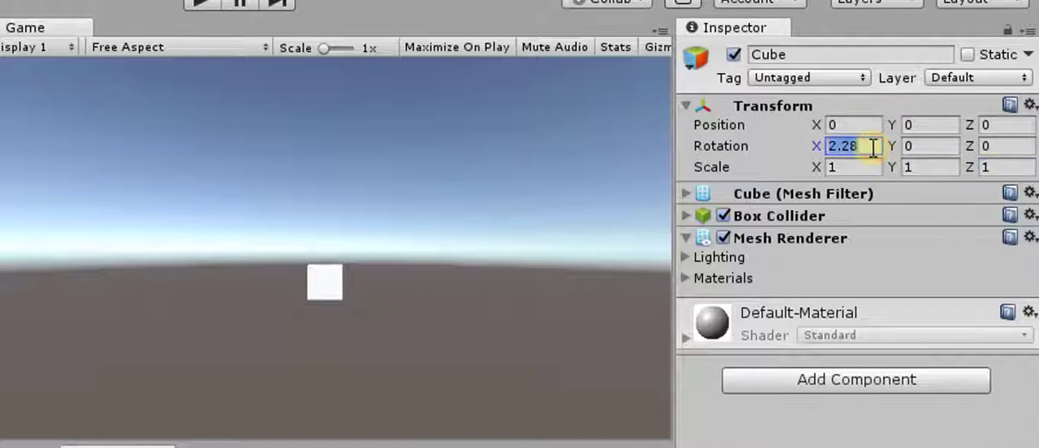
{"action": "type", "text": "0"}
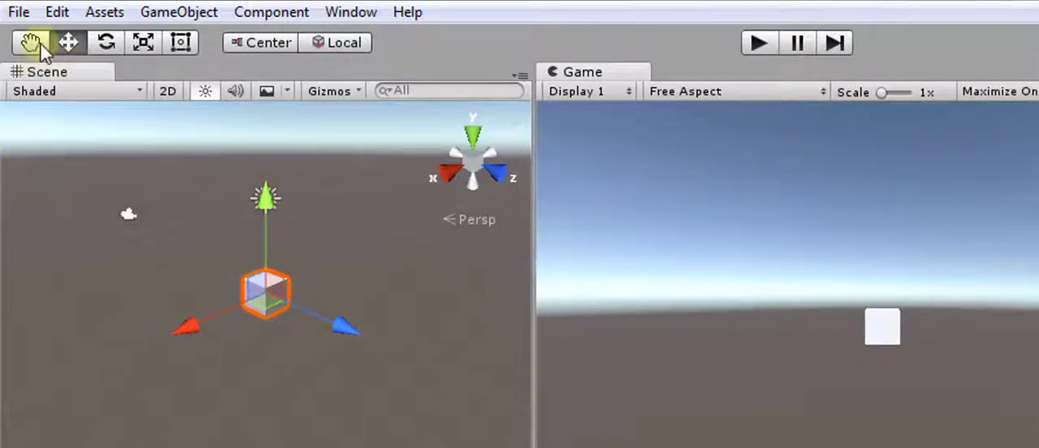
- Widen the Scene view and pan around the scene with the Hand tool, keeping the cube in view
{"action": "left_click_drag", "start_coordinate": [529, 325], "coordinate": [725, 305]}
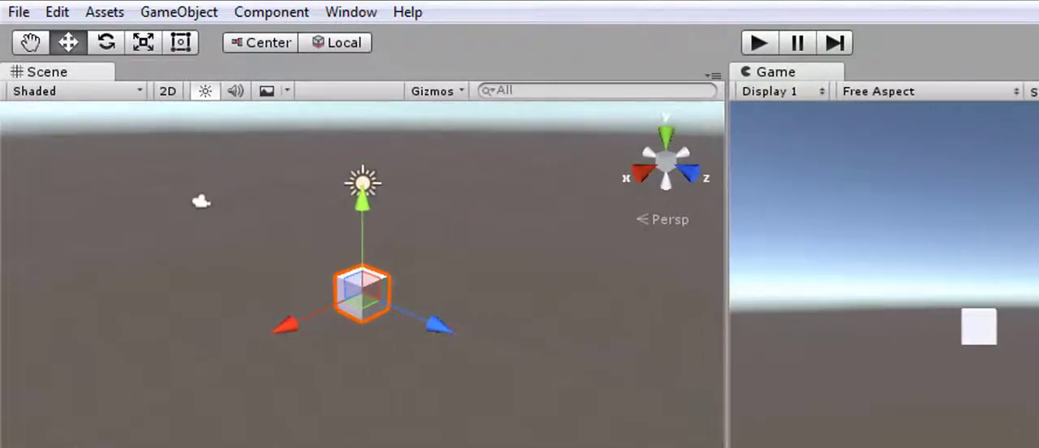
{"action": "left_click", "coordinate": [31, 47]}
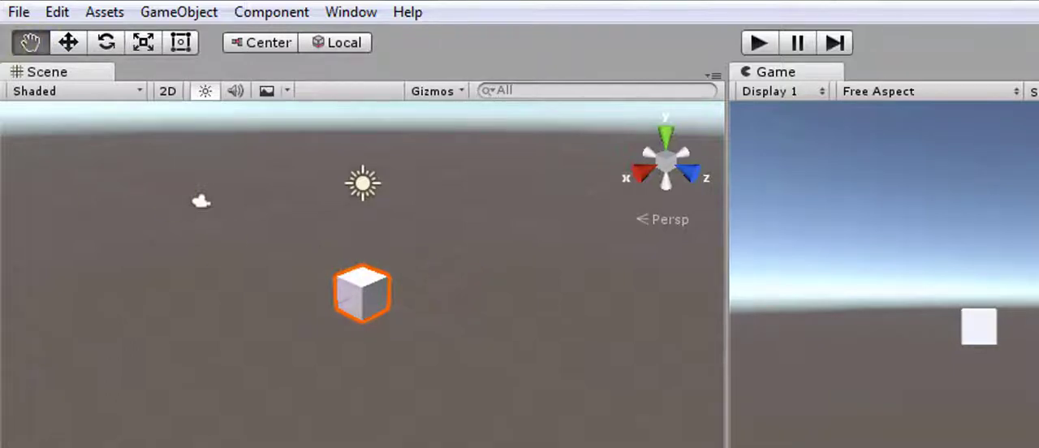
{"action": "left_click_drag", "start_coordinate": [439, 281], "coordinate": [470, 342]}
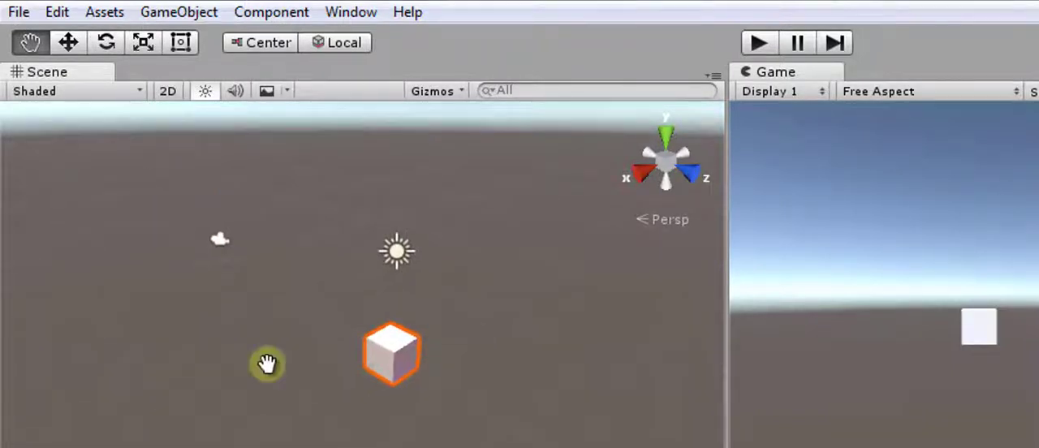
{"action": "left_click_drag", "start_coordinate": [517, 290], "coordinate": [563, 278]}
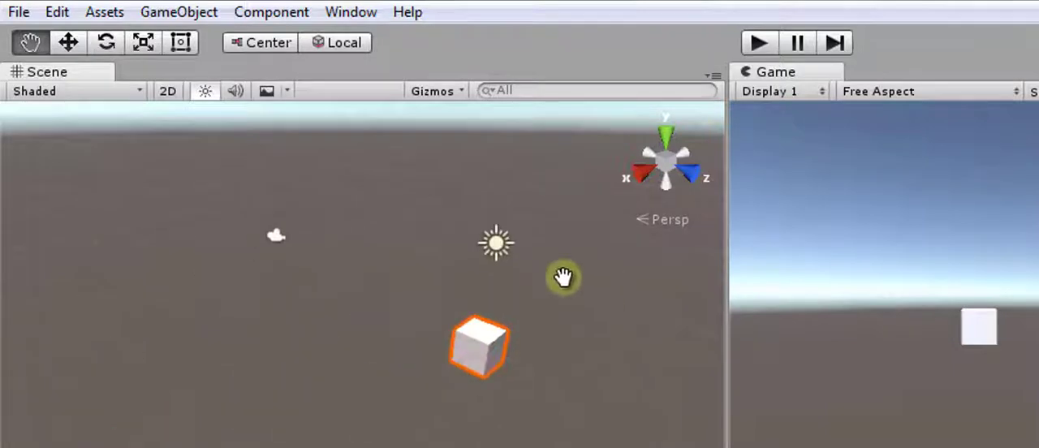
{"action": "left_click_drag", "start_coordinate": [329, 324], "coordinate": [120, 266]}
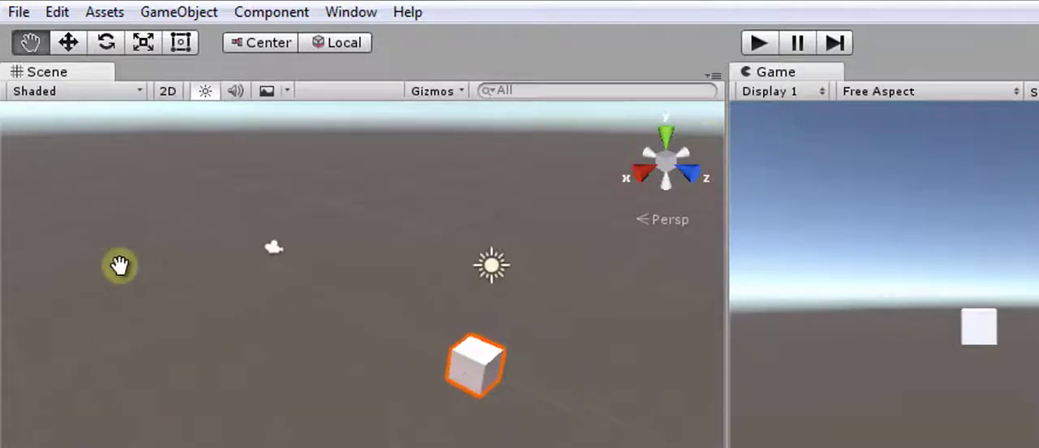
{"action": "left_click_drag", "start_coordinate": [293, 277], "coordinate": [215, 226]}
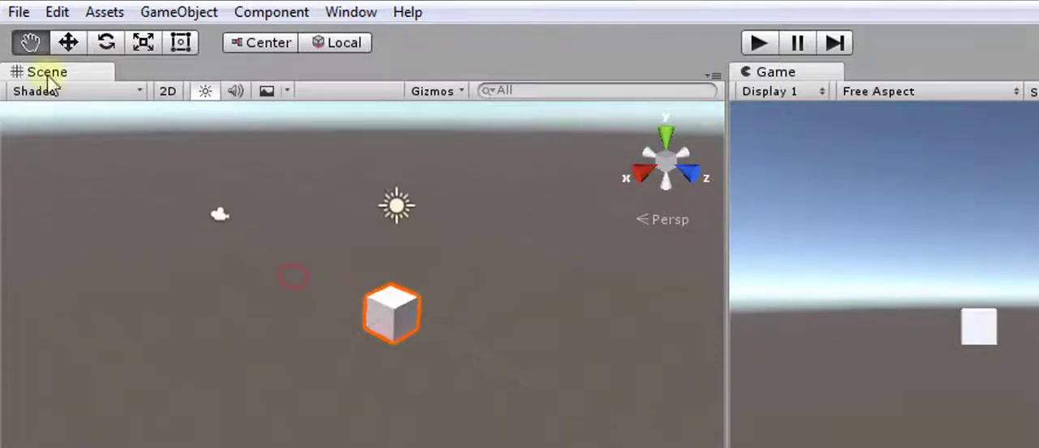
- Select the cube and shift it along its X, Y and Z axes with the Move tool to about -0.82, 0.35, -0.59
{"action": "left_click", "coordinate": [73, 42]}
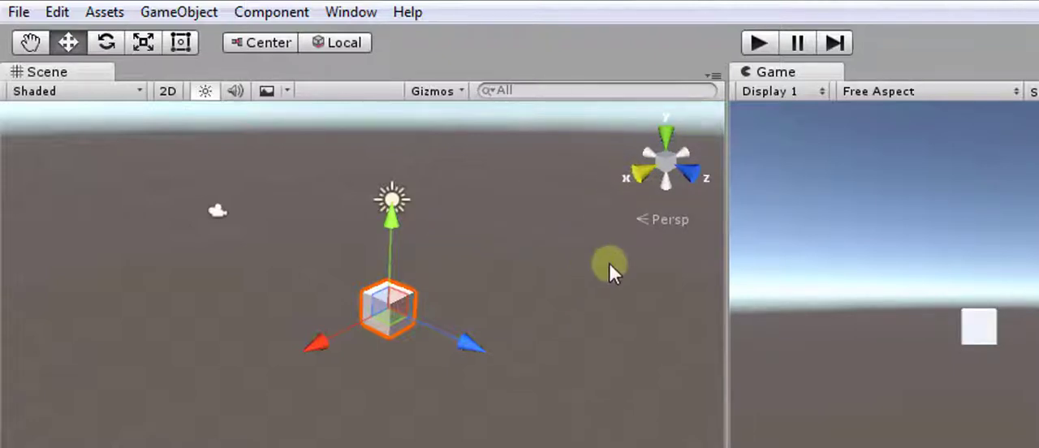
{"action": "left_click", "coordinate": [540, 217]}
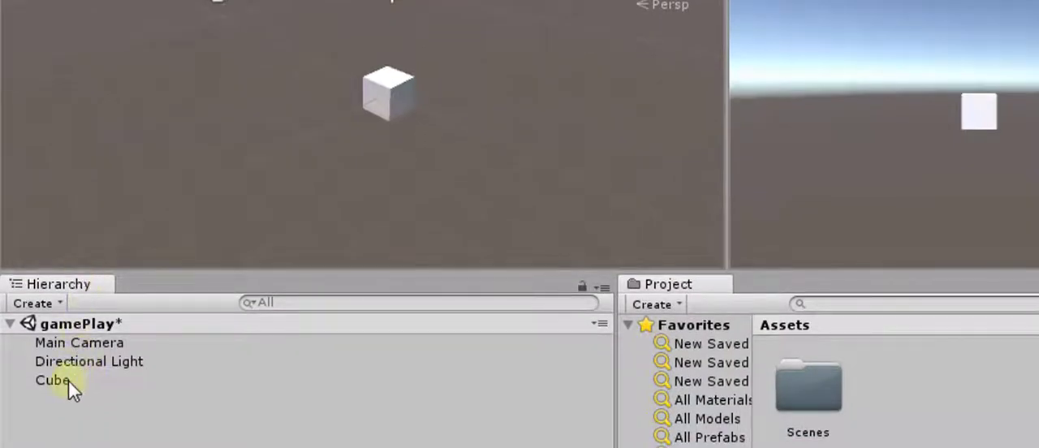
{"action": "left_click", "coordinate": [69, 380]}
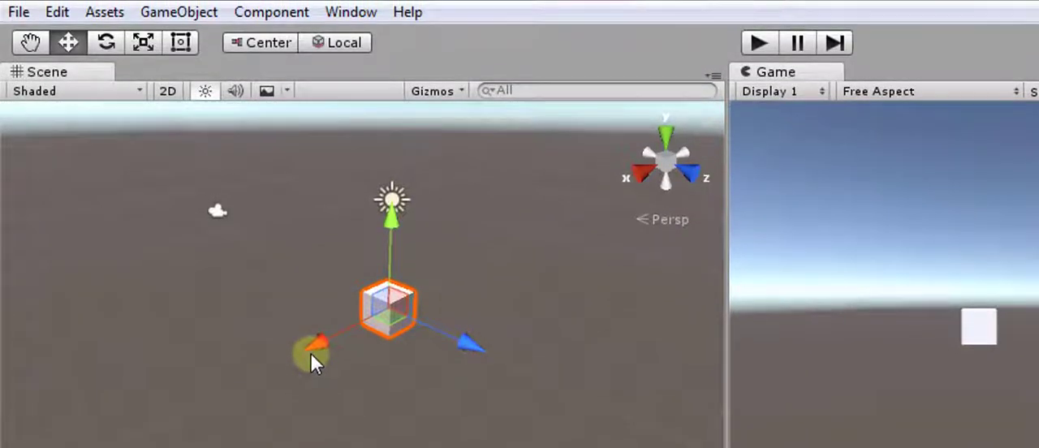
{"action": "left_click_drag", "start_coordinate": [316, 341], "coordinate": [331, 323]}
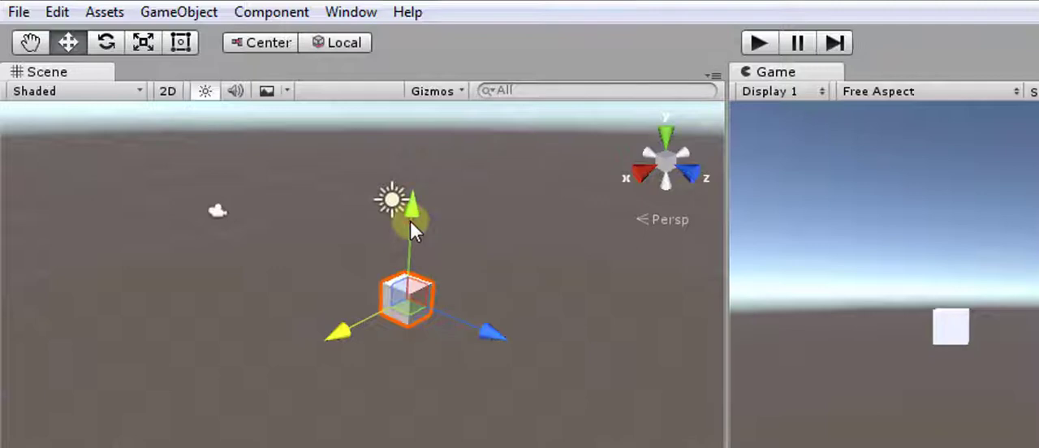
{"action": "left_click_drag", "start_coordinate": [410, 221], "coordinate": [410, 272]}
{"action": "left_click_drag", "start_coordinate": [490, 321], "coordinate": [454, 367]}
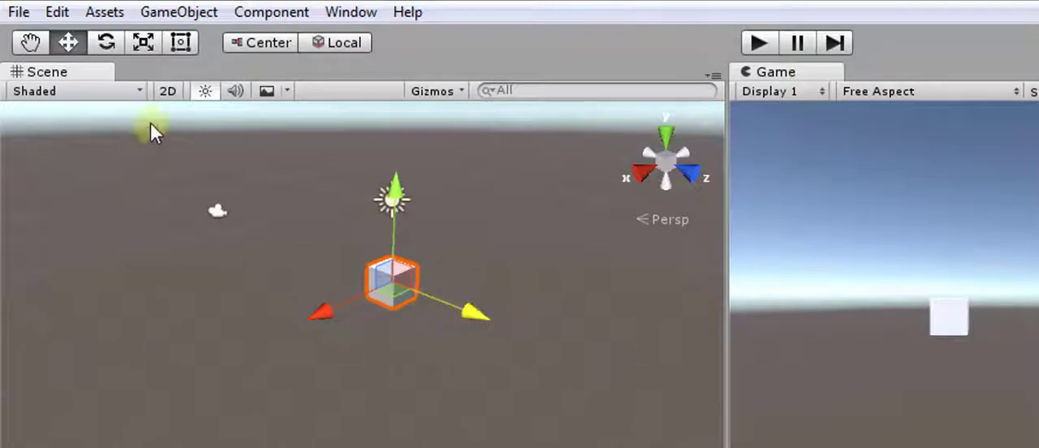
- Turn the cube with the Rotate tool's axis and outer rings to a rotation of about X 24.18, Y 14.9, Z -59.3
{"action": "left_click", "coordinate": [98, 45]}
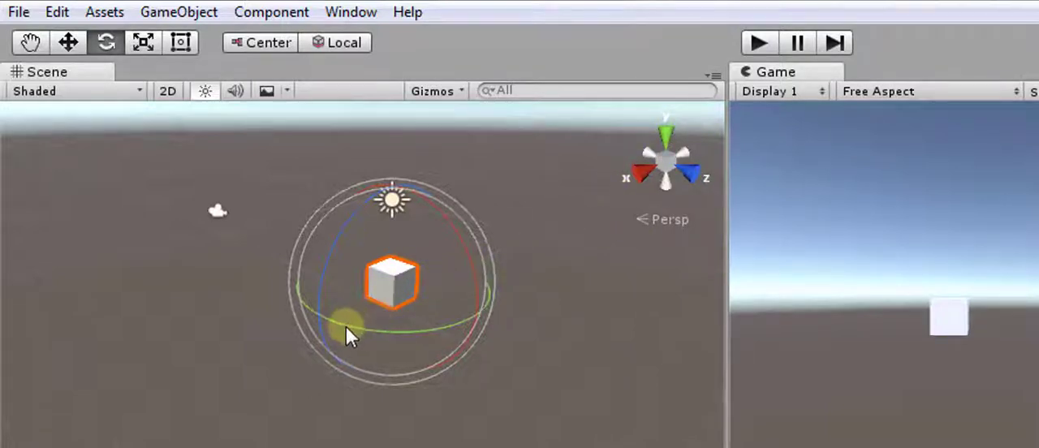
{"action": "left_click_drag", "start_coordinate": [345, 327], "coordinate": [376, 333]}
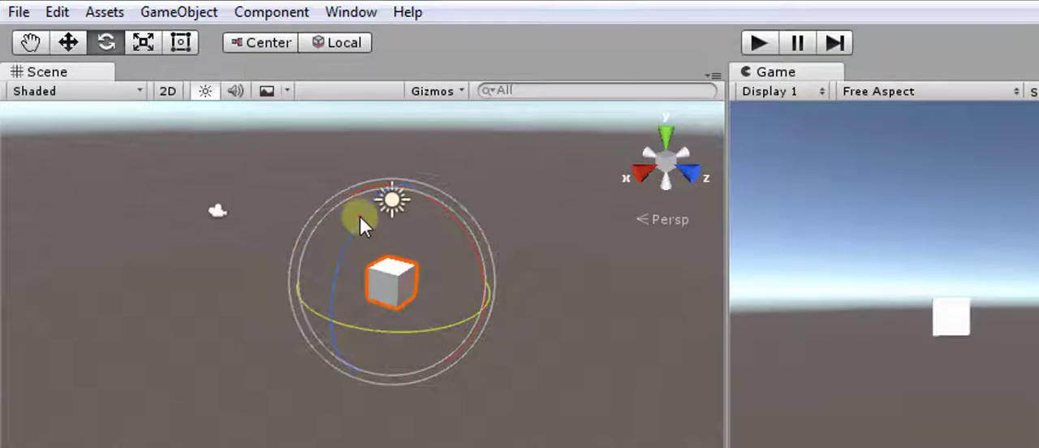
{"action": "left_click_drag", "start_coordinate": [360, 216], "coordinate": [431, 289]}
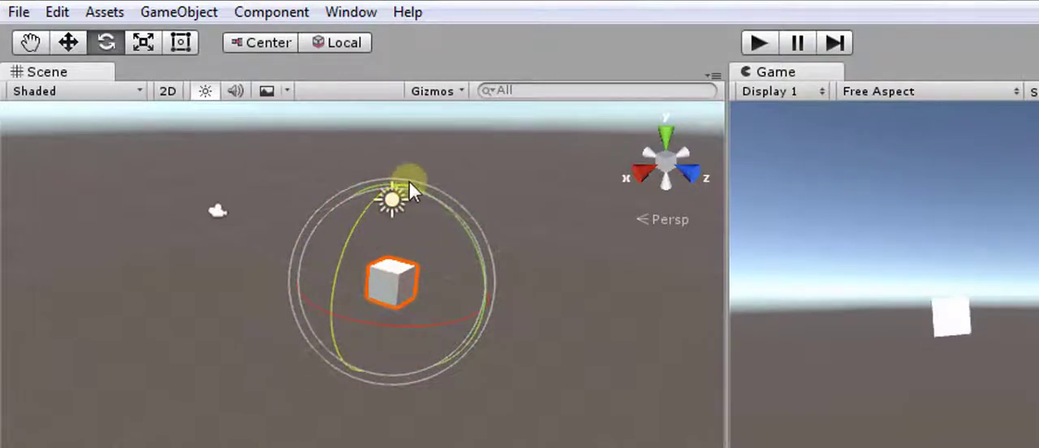
{"action": "left_click_drag", "start_coordinate": [410, 181], "coordinate": [523, 322]}
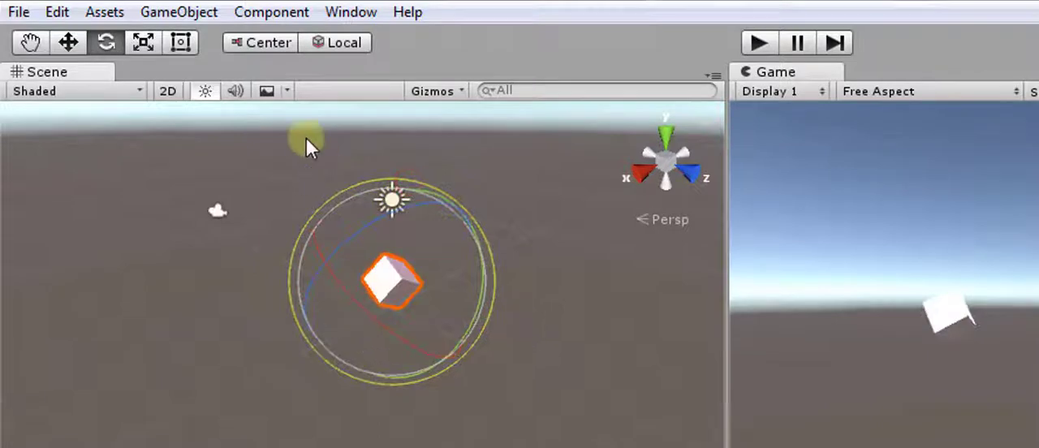
- Activate the Scale tool and set the cube's X, Y and Z rotation values to 0
{"action": "left_click", "coordinate": [146, 47]}
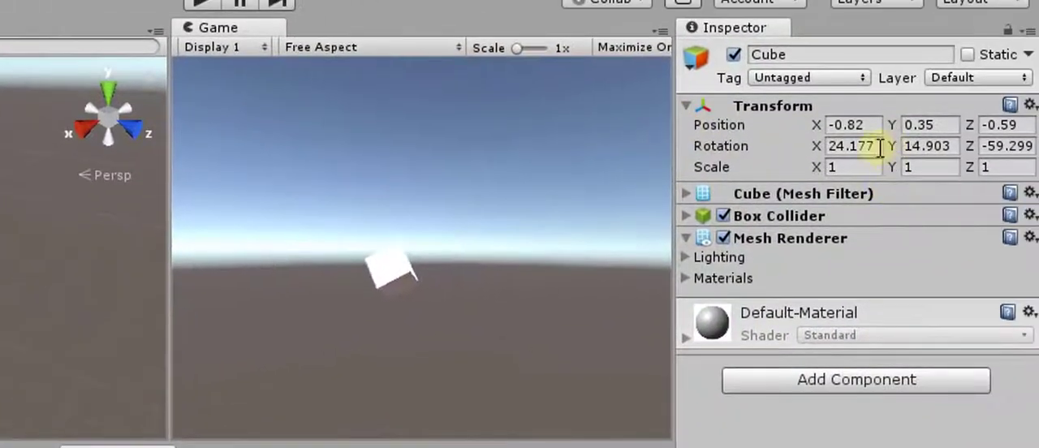
{"action": "left_click", "coordinate": [880, 148]}
{"action": "type", "text": "0"}
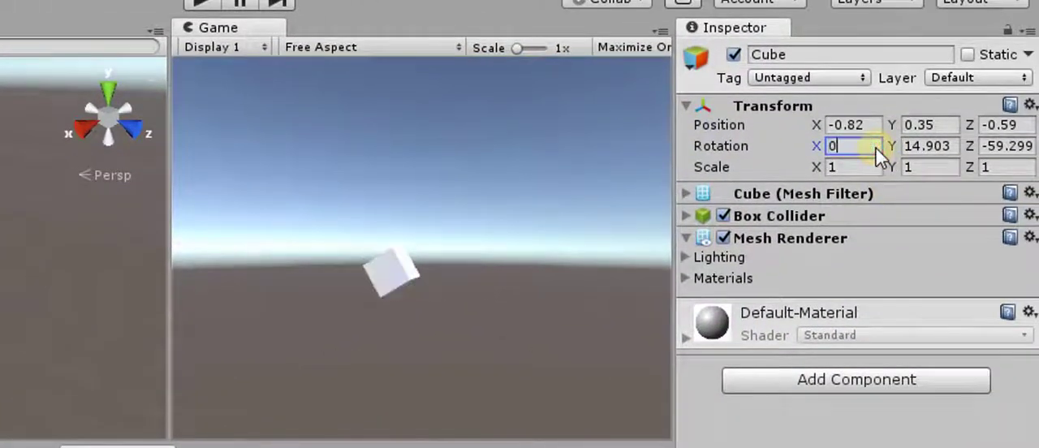
{"action": "key", "text": "Tab"}
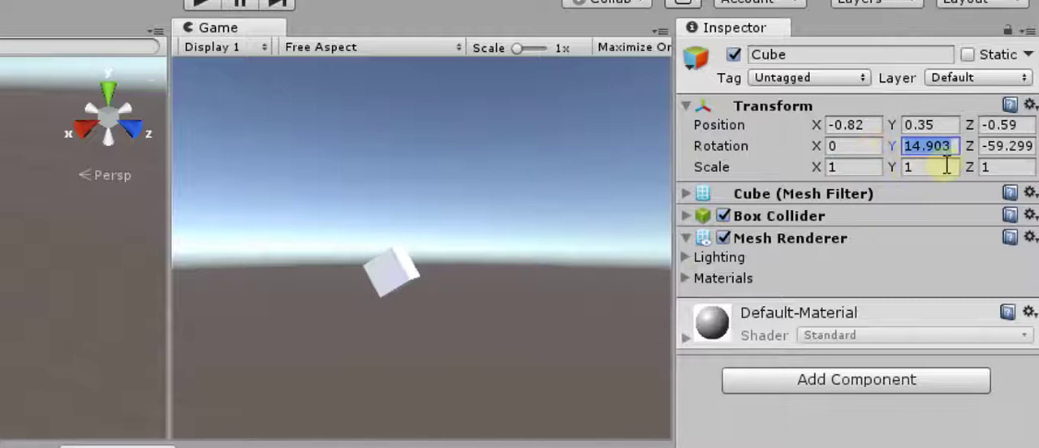
{"action": "type", "text": "0"}
{"action": "key", "text": "Tab"}
{"action": "type", "text": "0"}
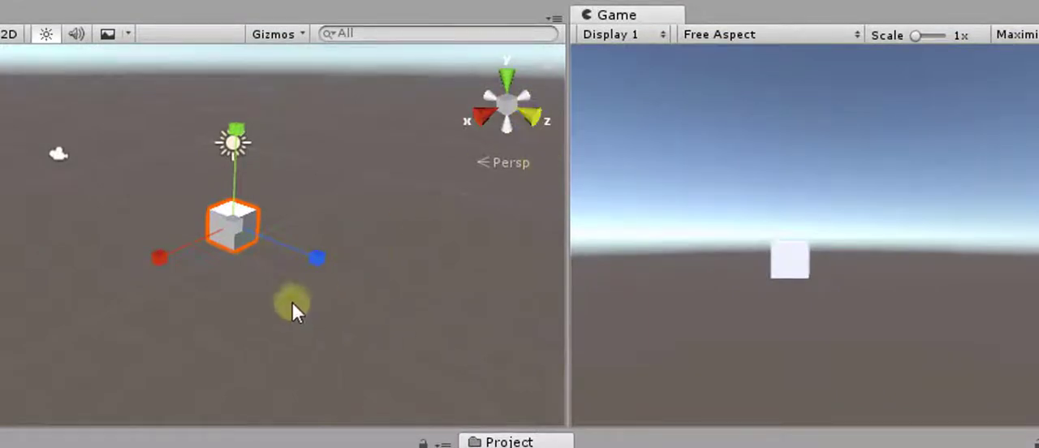
- Scale the cube along its axes with the Scale tool into a wide, thin slab, about 12.44 in X and 0.093 in Y
{"action": "left_click_drag", "start_coordinate": [308, 261], "coordinate": [722, 387]}
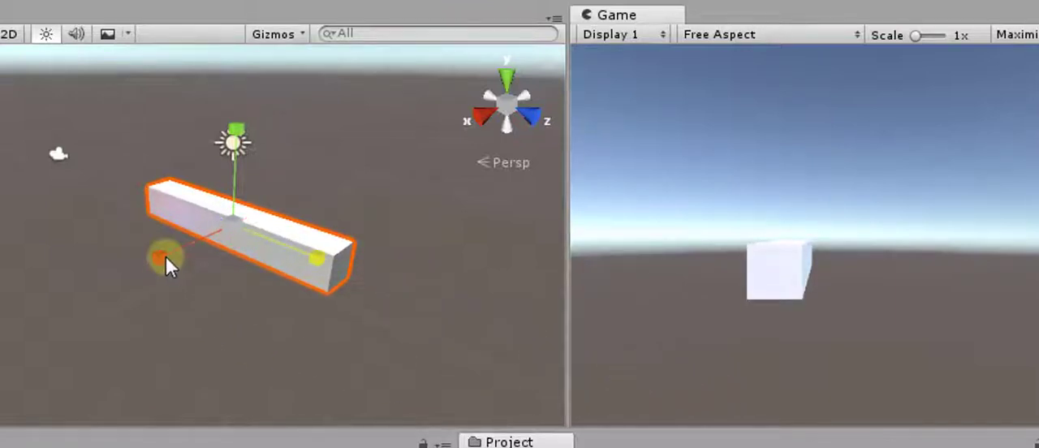
{"action": "left_click_drag", "start_coordinate": [165, 256], "coordinate": [2, 331]}
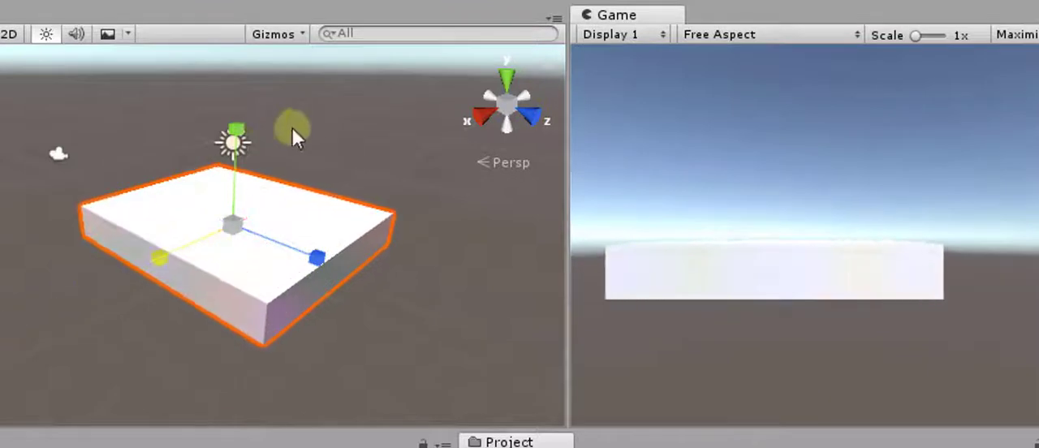
{"action": "left_click_drag", "start_coordinate": [234, 131], "coordinate": [235, 185]}
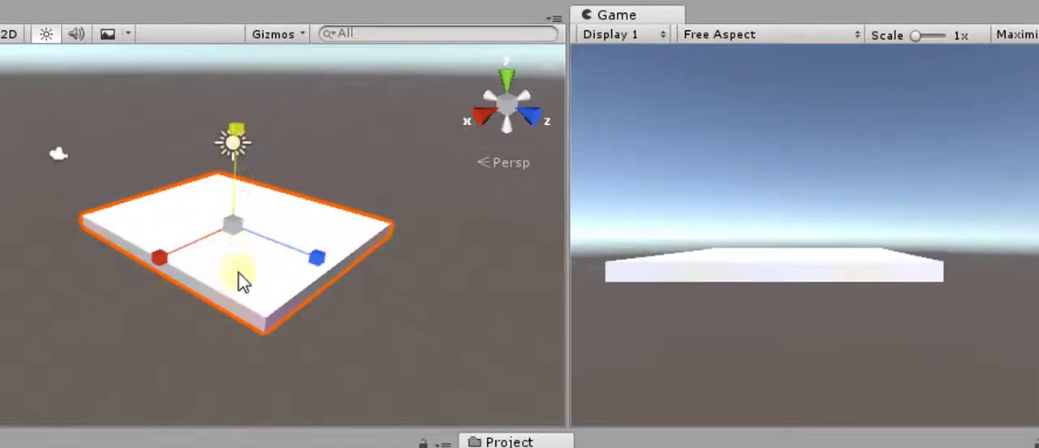
{"action": "left_click_drag", "start_coordinate": [156, 258], "coordinate": [94, 289]}
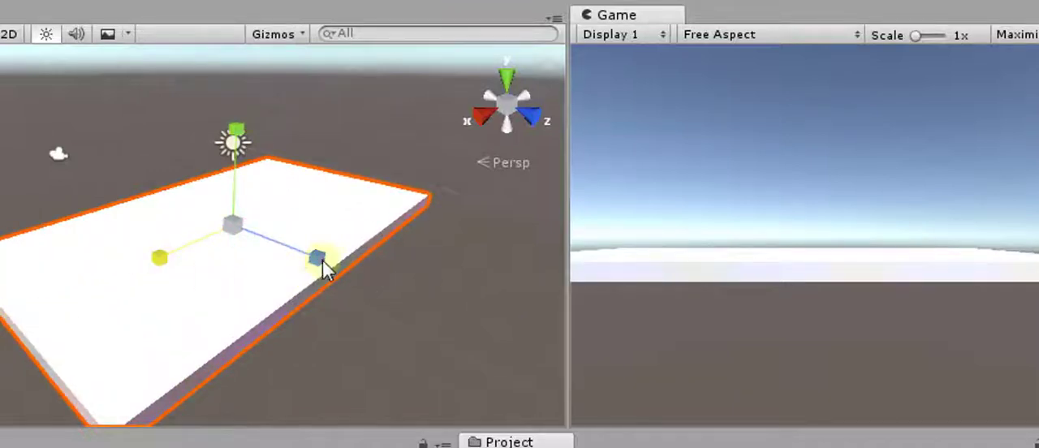
{"action": "left_click_drag", "start_coordinate": [319, 258], "coordinate": [355, 244]}
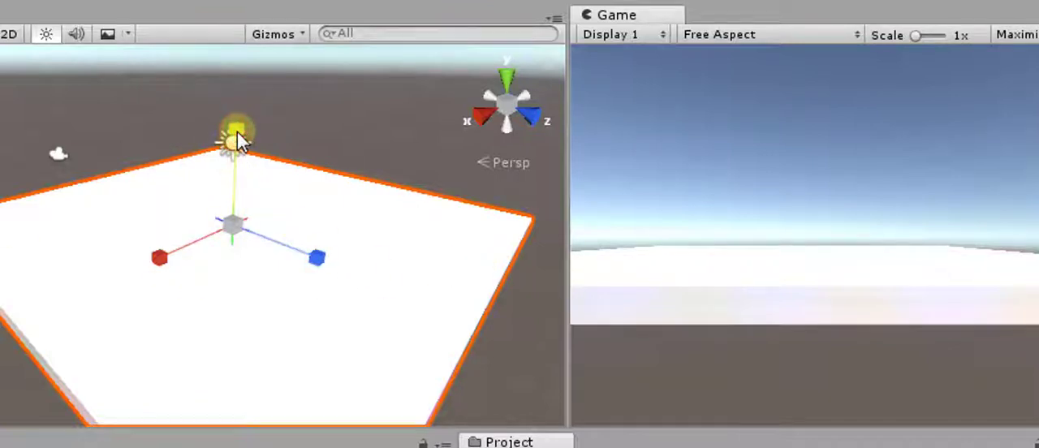
{"action": "left_click_drag", "start_coordinate": [237, 146], "coordinate": [243, 205]}
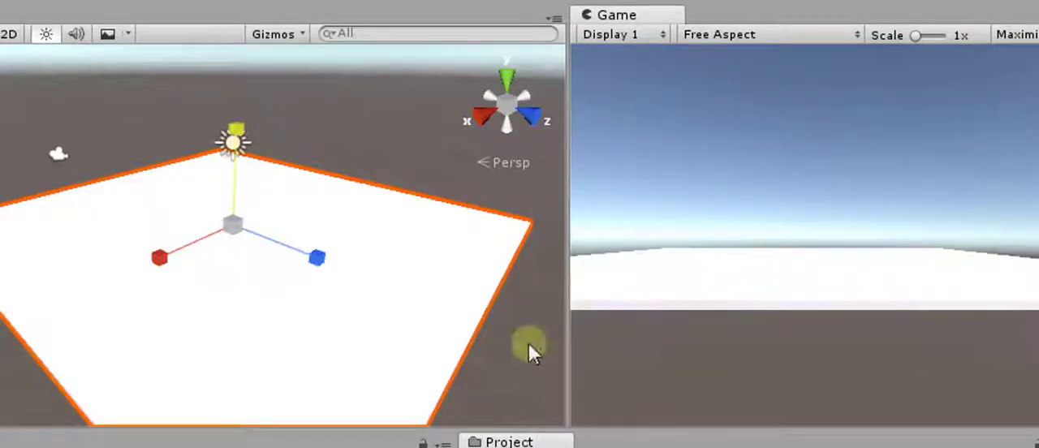
{"action": "left_click_drag", "start_coordinate": [161, 260], "coordinate": [168, 280]}
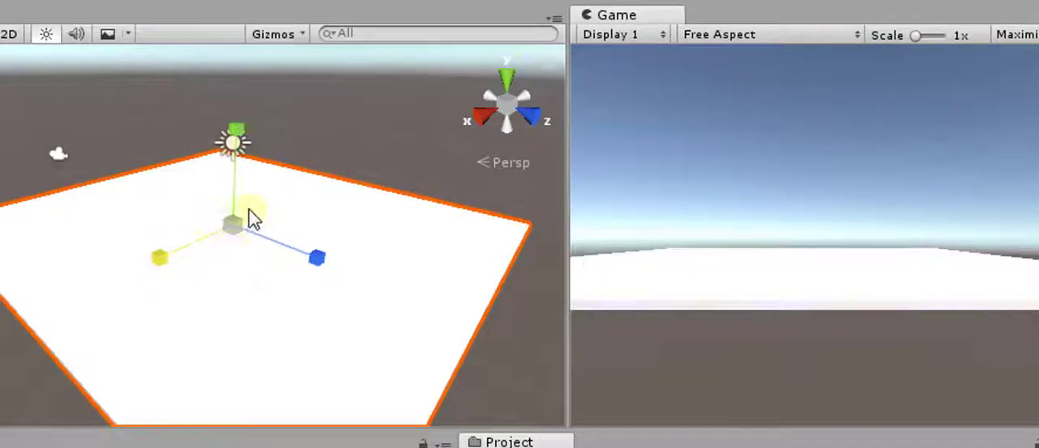
{"action": "scroll", "coordinate": [250, 213], "scroll_direction": "down", "scroll_amount": 5}
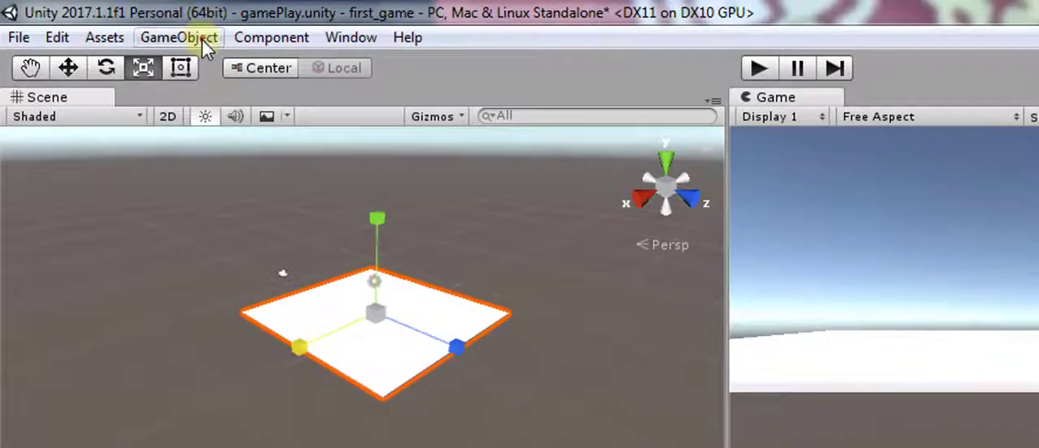
- Add a 3D sphere to the scene and select it after checking the cube's properties
{"action": "left_click", "coordinate": [160, 18]}
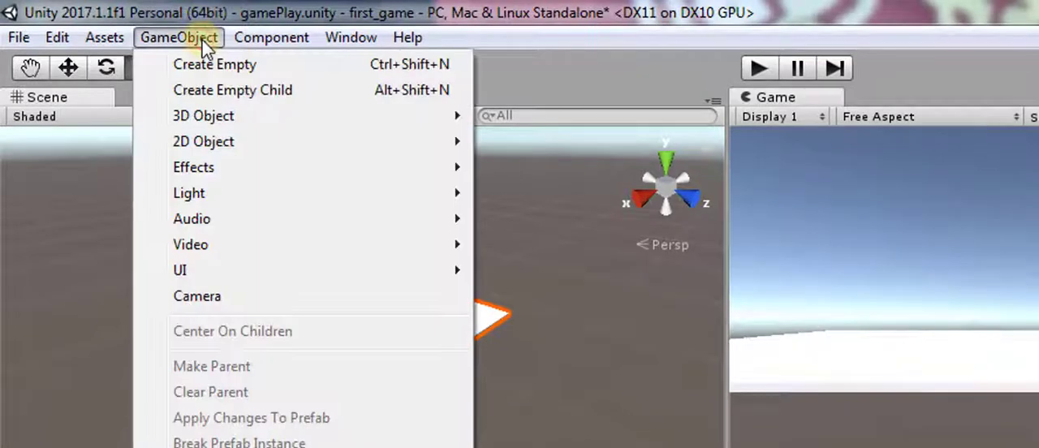
{"action": "mouse_move", "coordinate": [246, 116]}
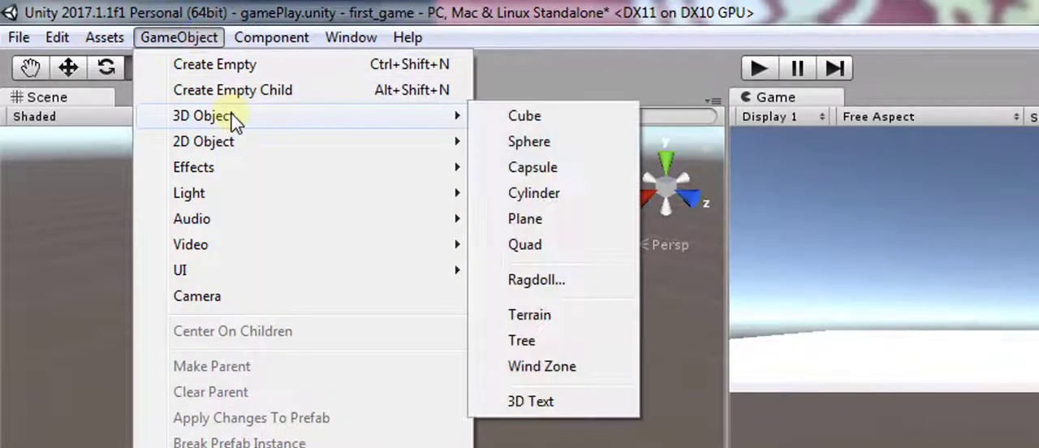
{"action": "left_click", "coordinate": [530, 142]}
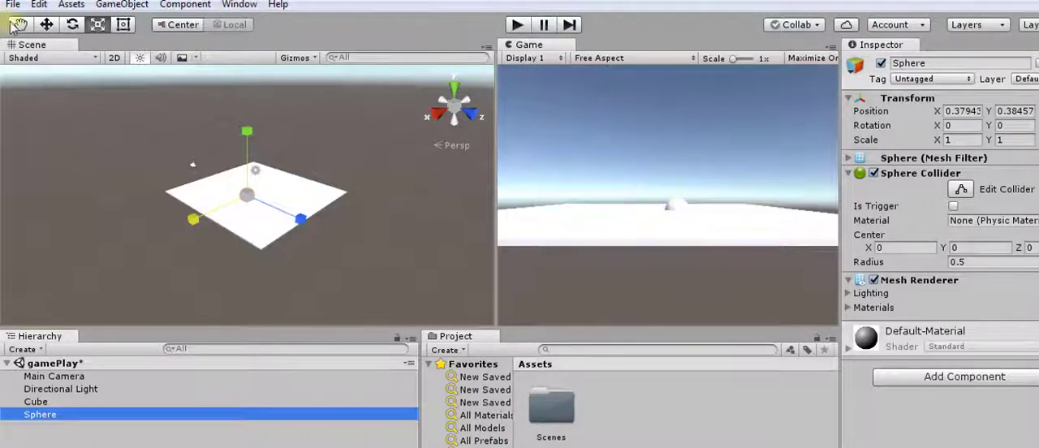
{"action": "left_click", "coordinate": [35, 401]}
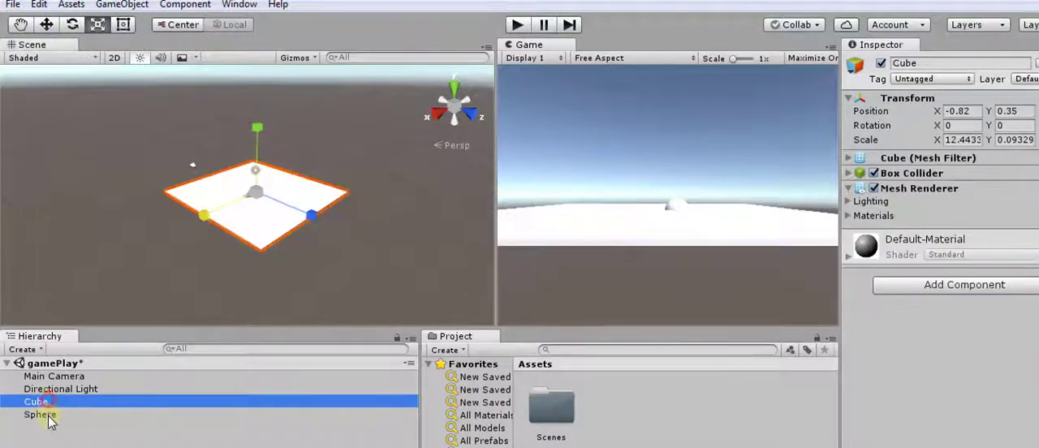
{"action": "left_click", "coordinate": [45, 415]}
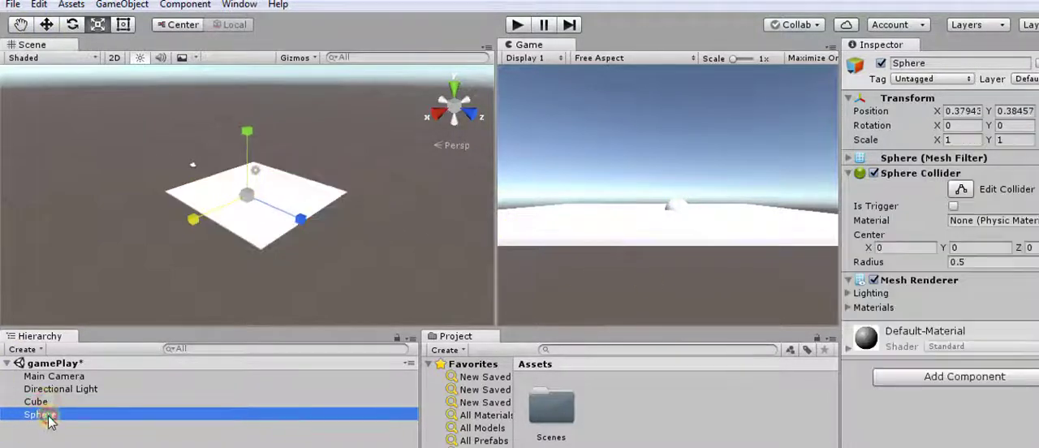
- Raise the sphere above the slab with the Move tool to Y 1.68 and frame it in the Scene view
{"action": "left_click", "coordinate": [47, 24]}
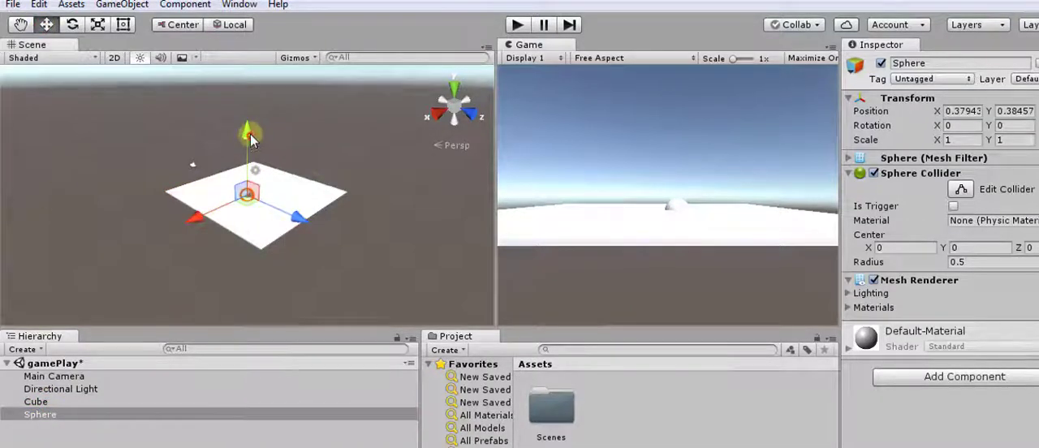
{"action": "left_click_drag", "start_coordinate": [250, 134], "coordinate": [251, 124]}
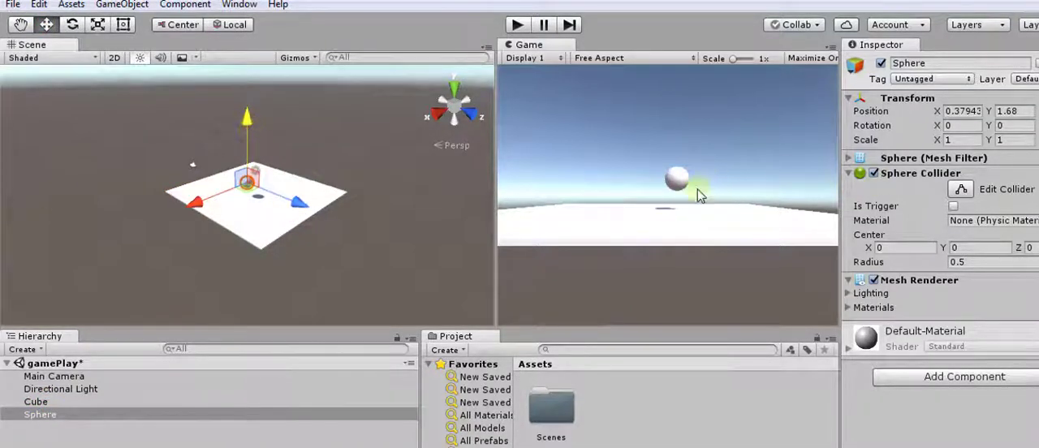
{"action": "double_click", "coordinate": [160, 414]}
{"action": "left_click", "coordinate": [160, 414]}
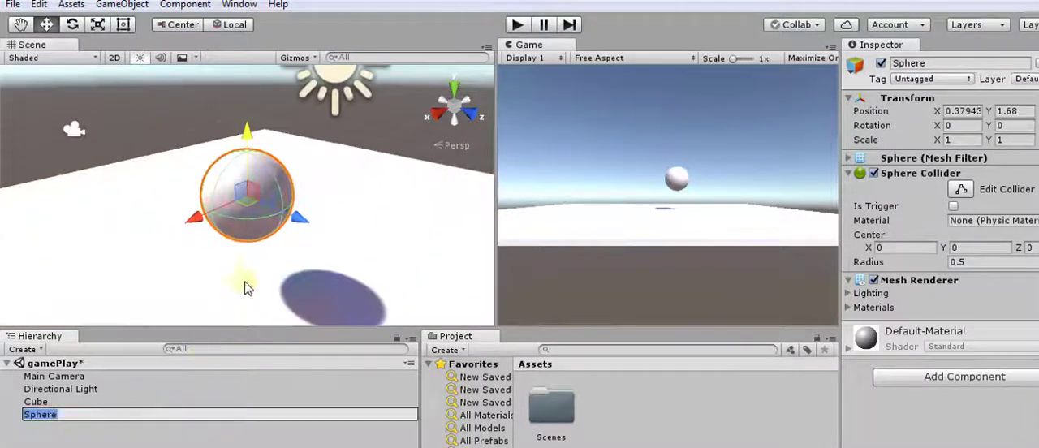
{"action": "left_click", "coordinate": [30, 404]}
{"action": "left_click", "coordinate": [28, 417]}
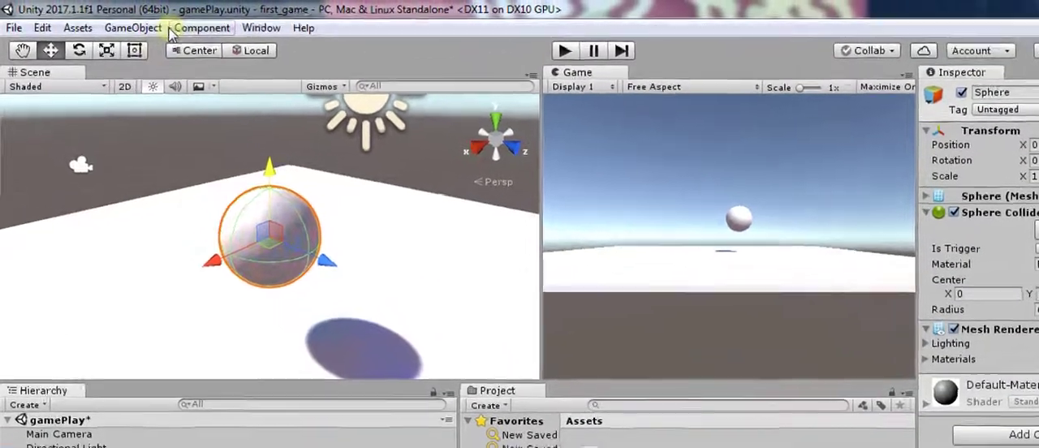
- Add a 3D capsule and move it along the X axis to -1.77, beside the sphere
{"action": "left_click", "coordinate": [143, 5]}
{"action": "mouse_move", "coordinate": [312, 140]}
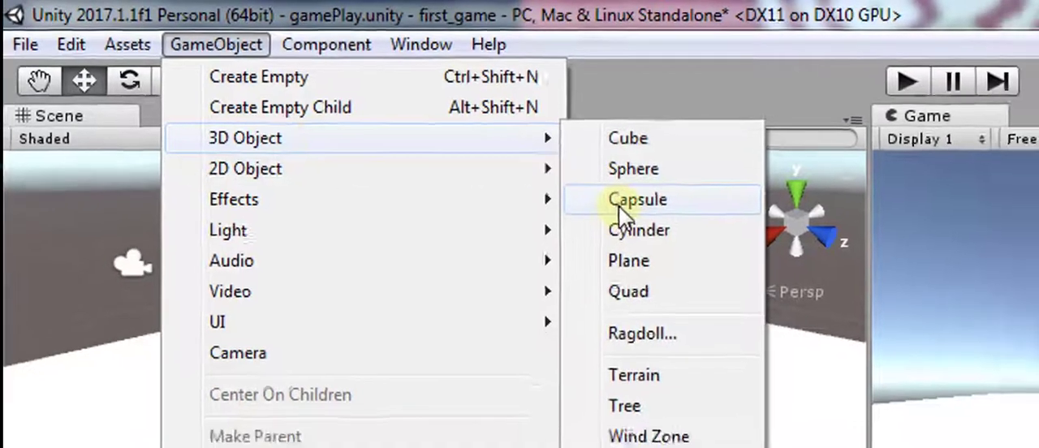
{"action": "left_click", "coordinate": [621, 214]}
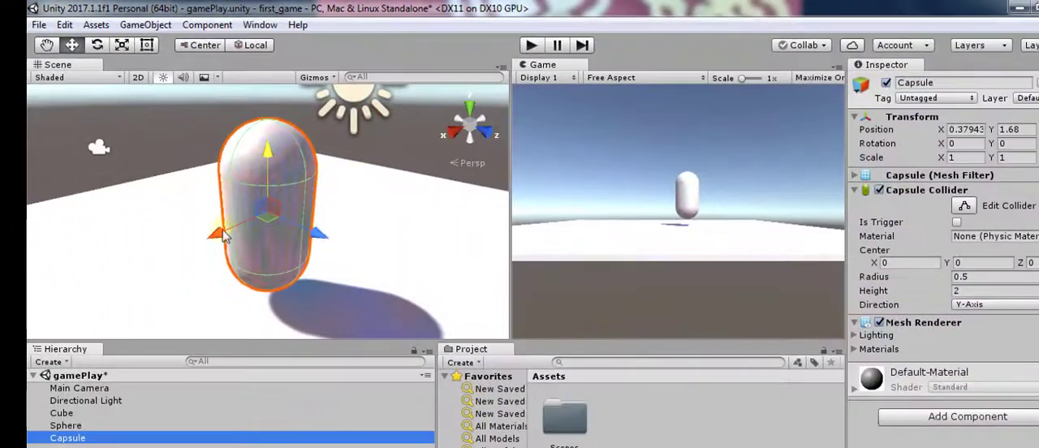
{"action": "left_click_drag", "start_coordinate": [224, 235], "coordinate": [333, 202]}
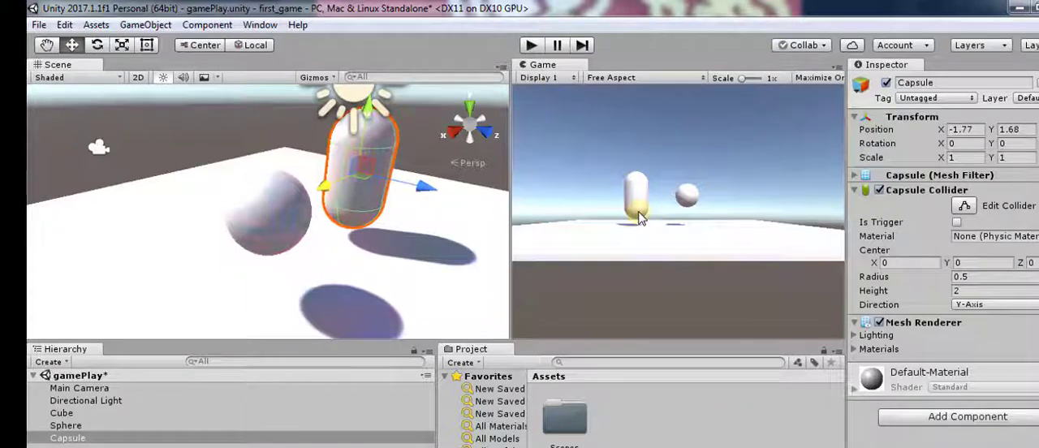
- Add a 3D cylinder and move it along the X axis to 1.364, on the sphere's other side
{"action": "left_click", "coordinate": [145, 24]}
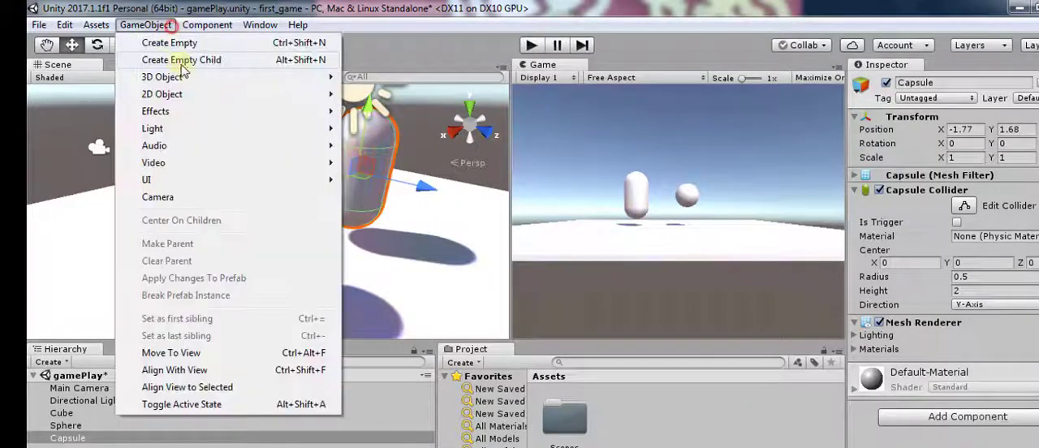
{"action": "mouse_move", "coordinate": [194, 81]}
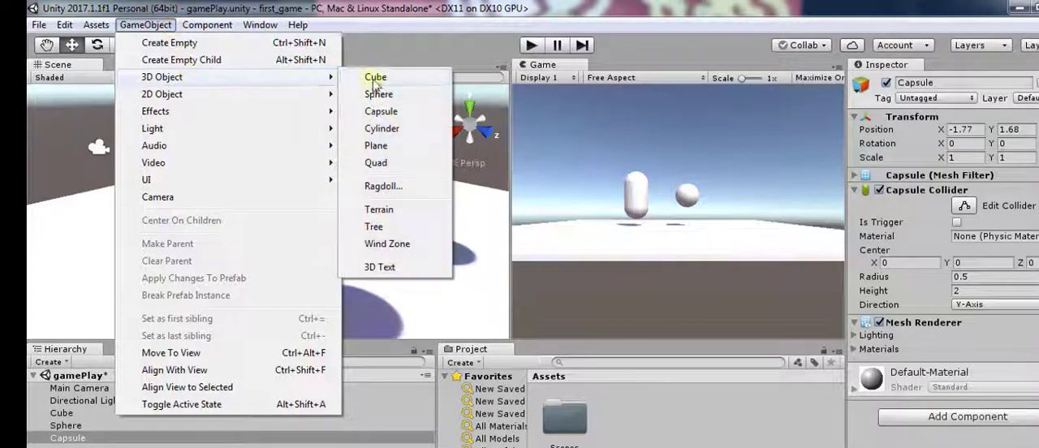
{"action": "left_click", "coordinate": [396, 129]}
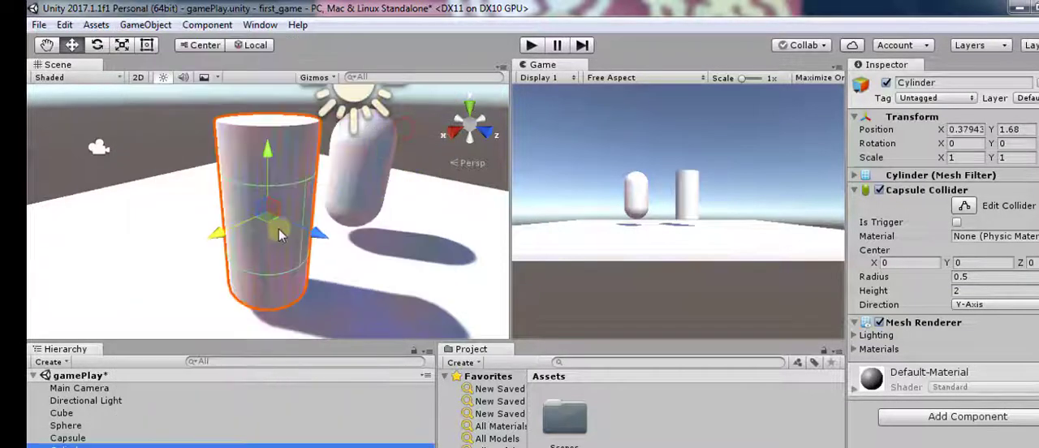
{"action": "left_click_drag", "start_coordinate": [225, 236], "coordinate": [169, 244]}
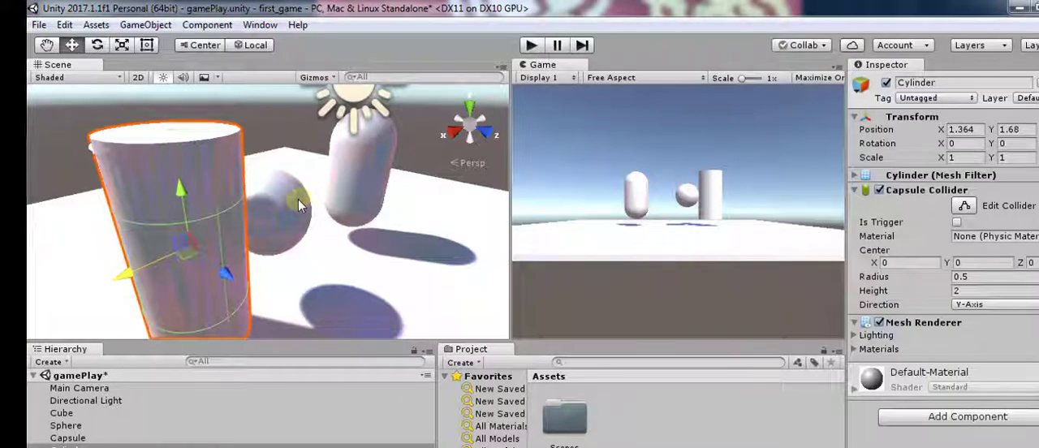
{"action": "scroll", "coordinate": [343, 186], "scroll_direction": "down", "scroll_amount": 5}
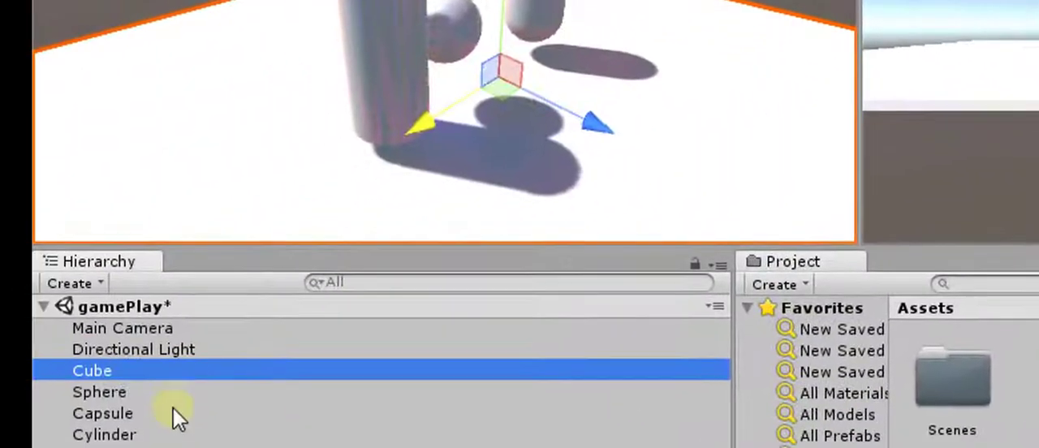
- Select the sphere, capsule and cylinder in turn to examine their Transform and collider properties
{"action": "left_click", "coordinate": [170, 389]}
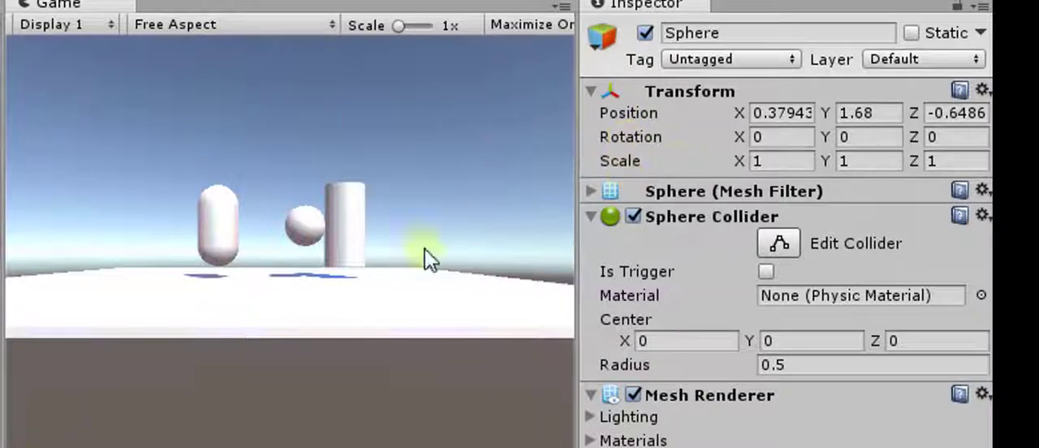
{"action": "left_click", "coordinate": [323, 51]}
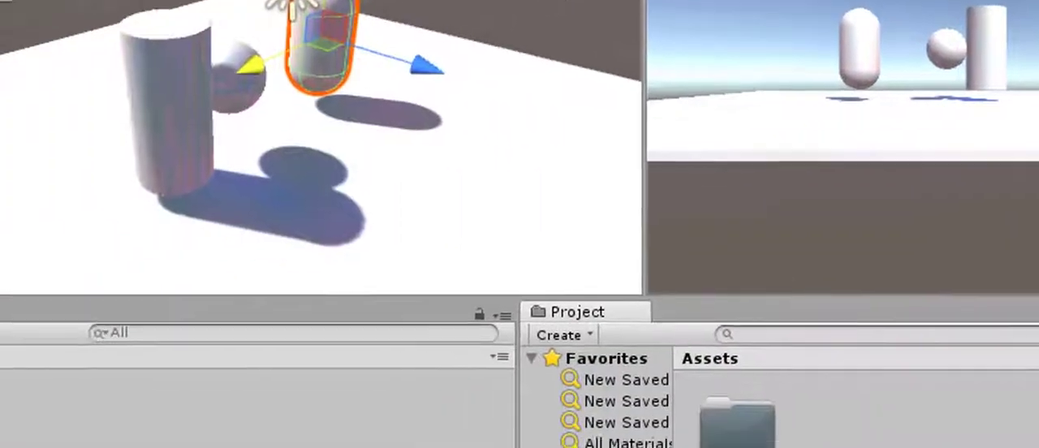
{"action": "left_click", "coordinate": [172, 106]}
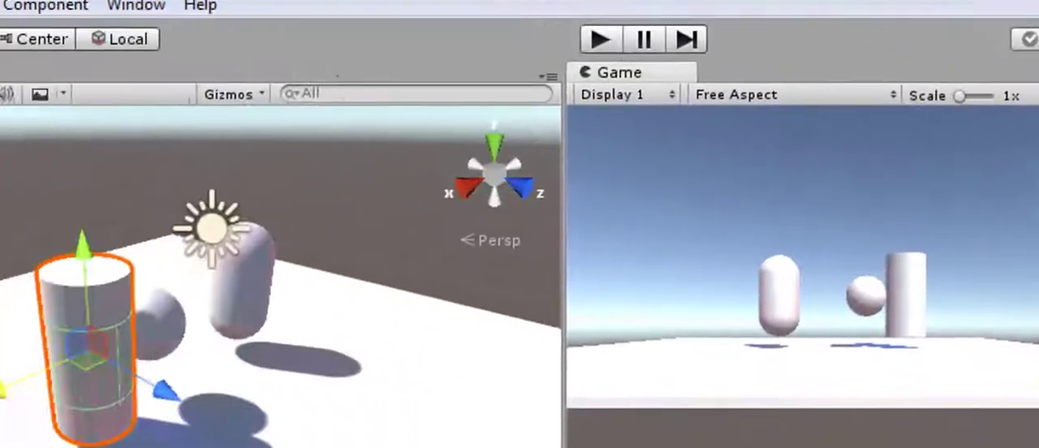
- Add a Particle System effect to the scene
{"action": "left_click", "coordinate": [204, 43]}
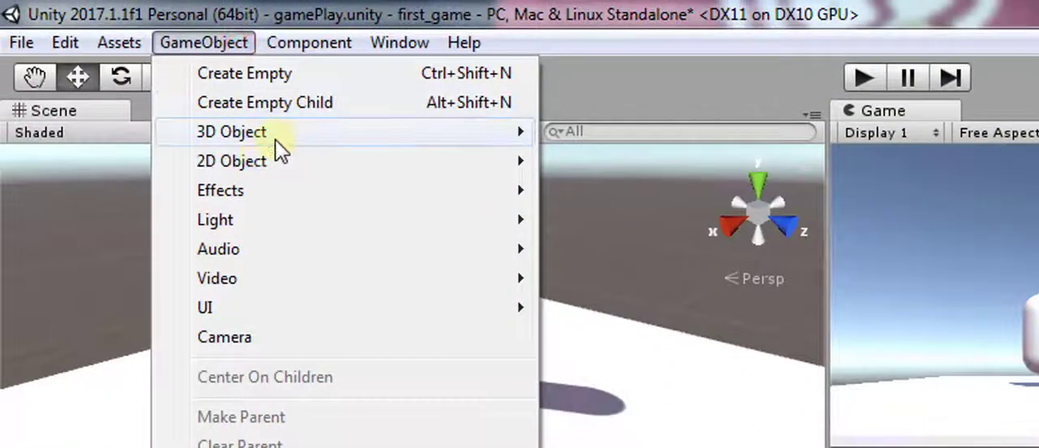
{"action": "mouse_move", "coordinate": [275, 140]}
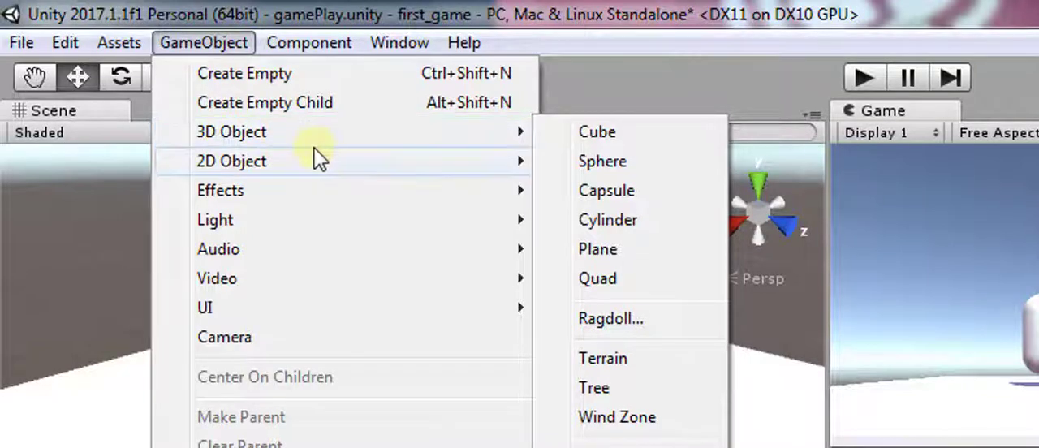
{"action": "mouse_move", "coordinate": [298, 160]}
{"action": "mouse_move", "coordinate": [290, 198]}
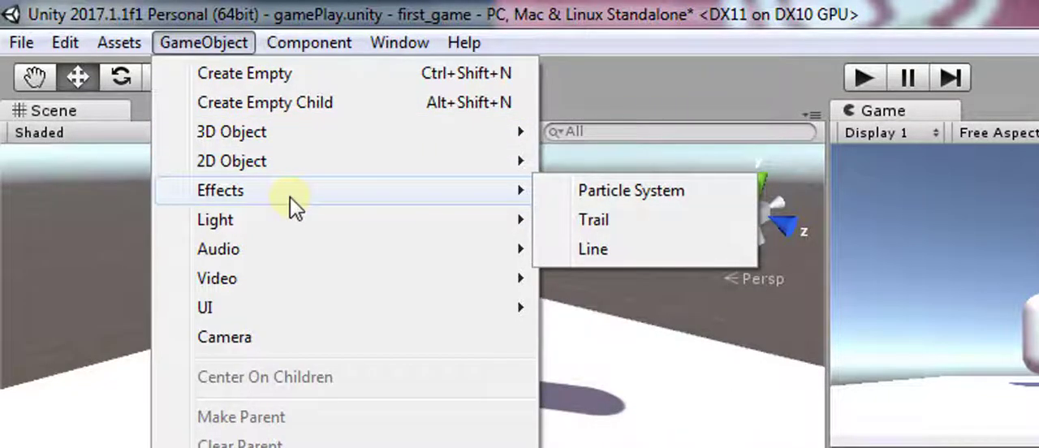
{"action": "left_click", "coordinate": [600, 193]}
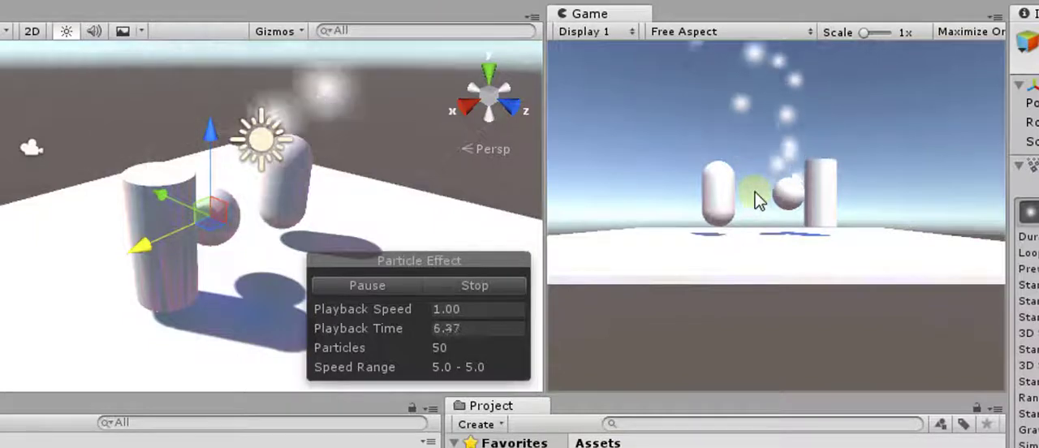
- Examine the Effects, Light, Audio, Video and UI object types that can be added to the scene
{"action": "left_click", "coordinate": [167, 32]}
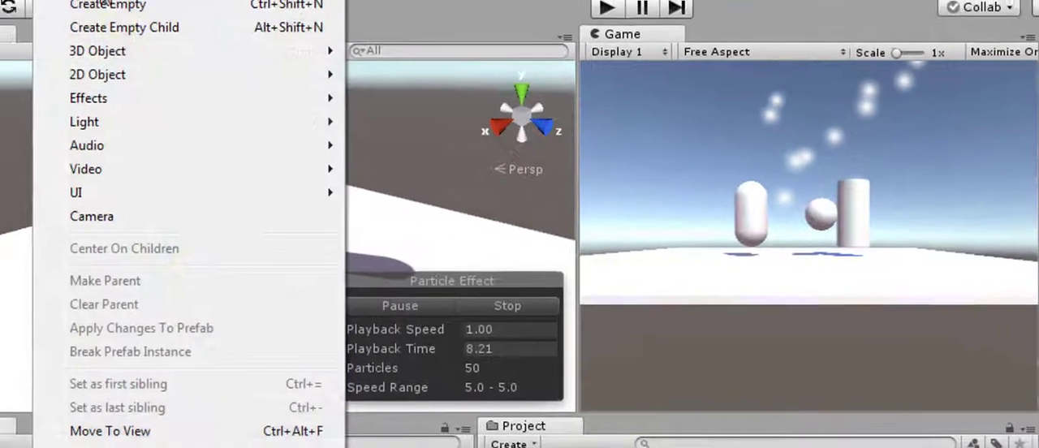
{"action": "mouse_move", "coordinate": [236, 157]}
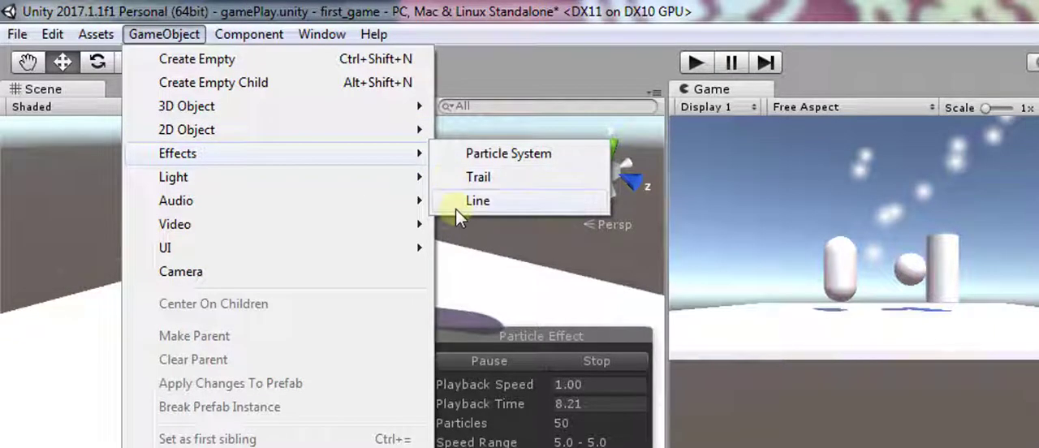
{"action": "mouse_move", "coordinate": [403, 181]}
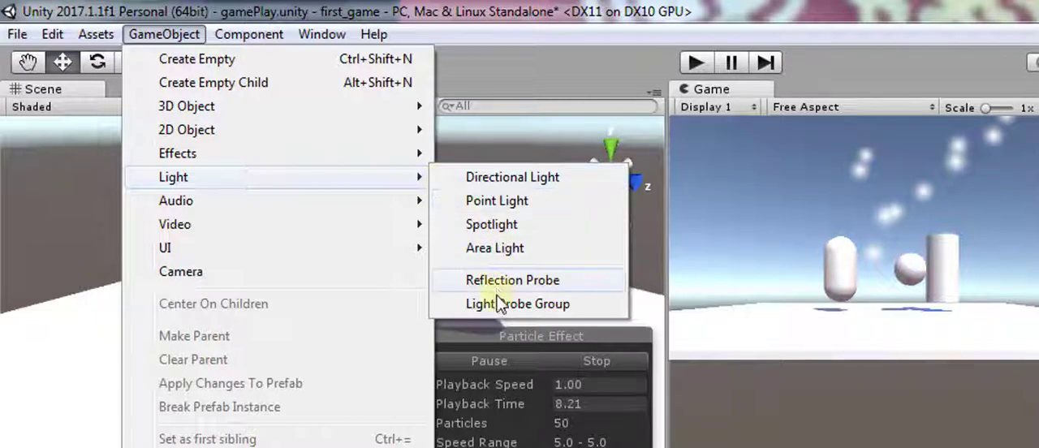
{"action": "mouse_move", "coordinate": [298, 200]}
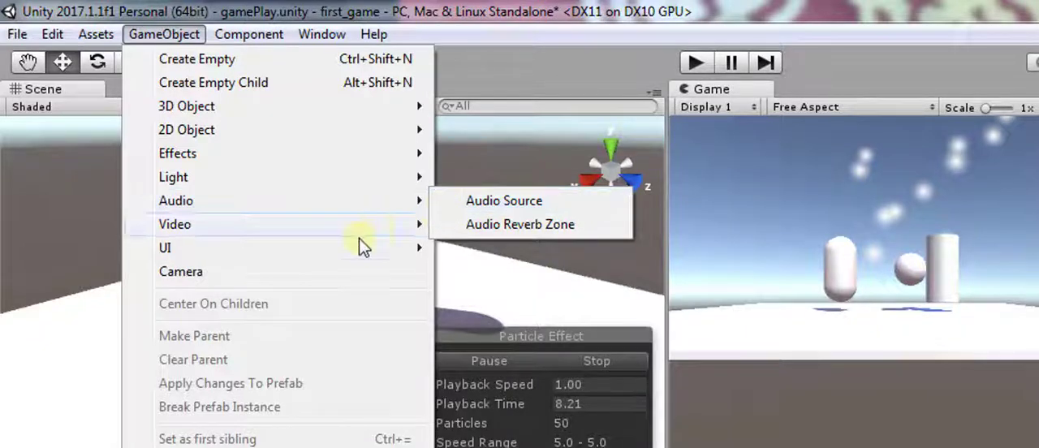
{"action": "mouse_move", "coordinate": [410, 226]}
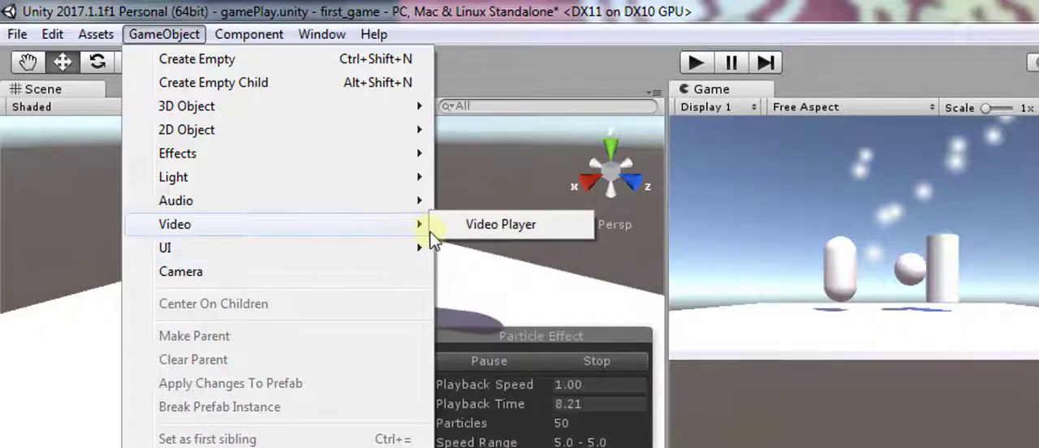
{"action": "mouse_move", "coordinate": [349, 244]}
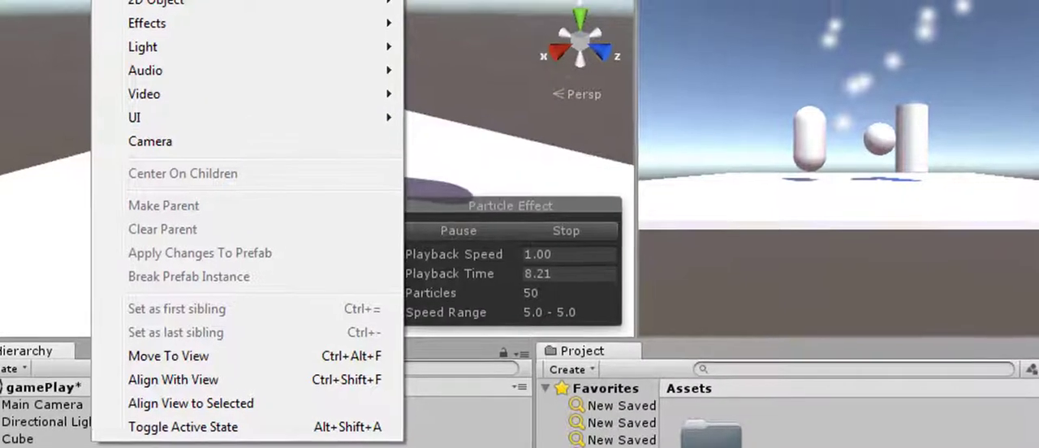
{"action": "left_click", "coordinate": [52, 107]}
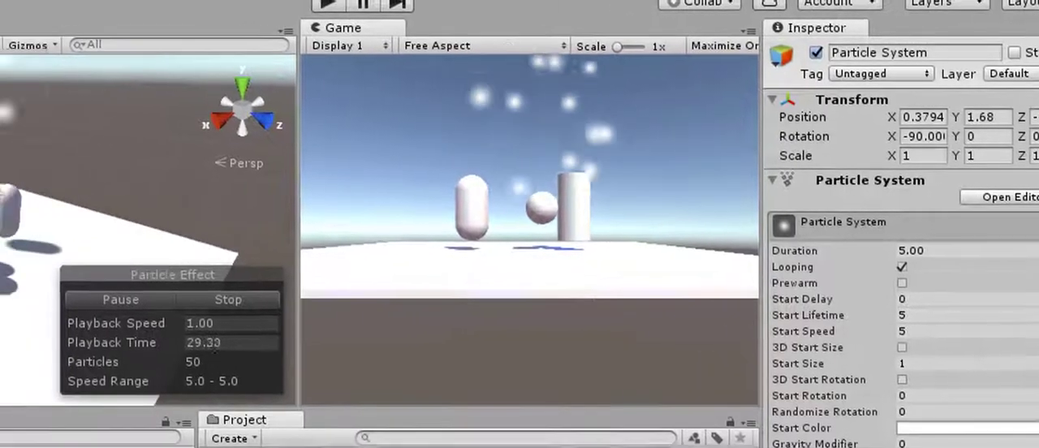
- Delete the Particle System and the cylinder from the gamePlay scene
{"action": "scroll", "coordinate": [215, 233], "scroll_direction": "down", "scroll_amount": 3}
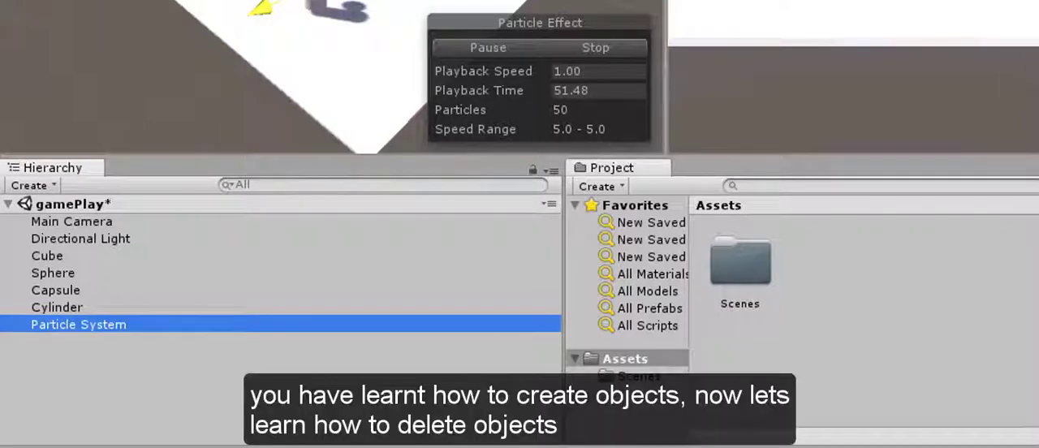
{"action": "left_click", "coordinate": [64, 327]}
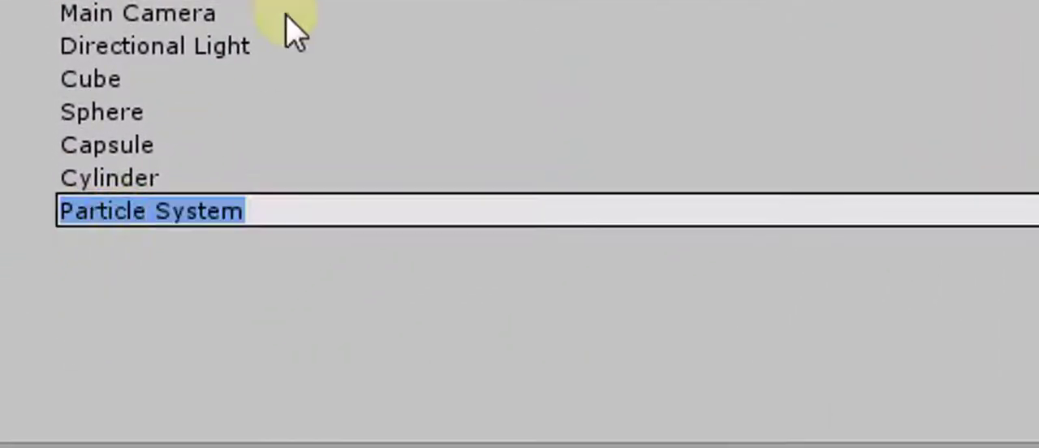
{"action": "left_click", "coordinate": [173, 154]}
{"action": "left_click", "coordinate": [152, 212]}
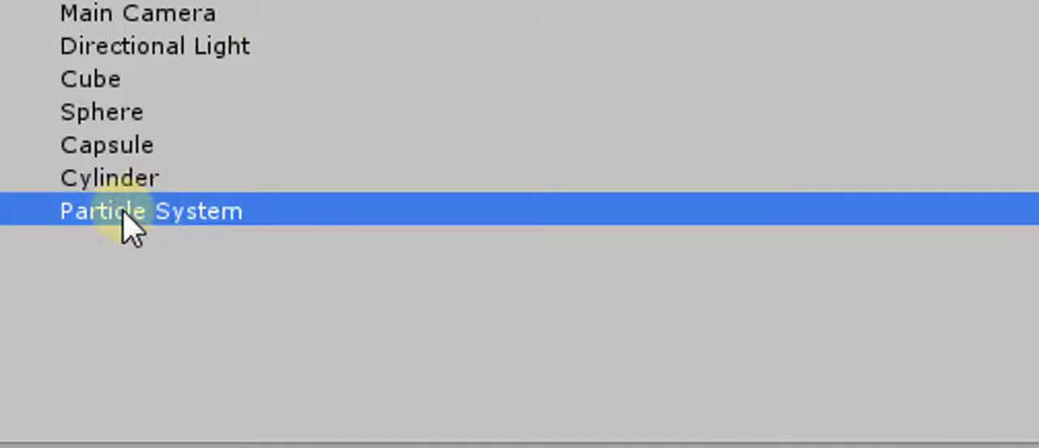
{"action": "right_click", "coordinate": [124, 214]}
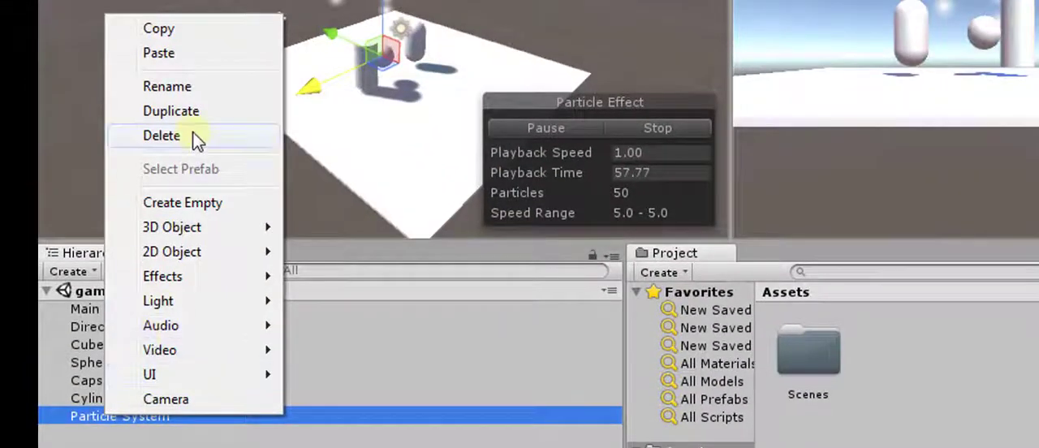
{"action": "left_click", "coordinate": [193, 136]}
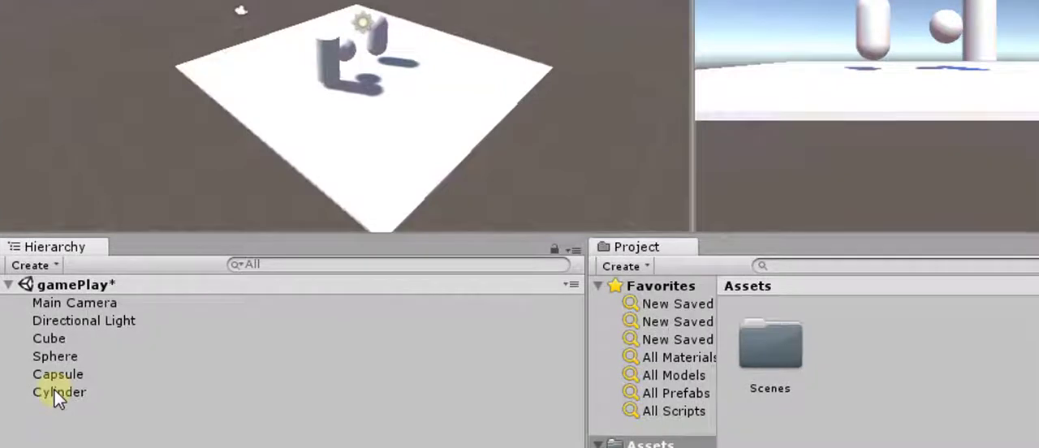
{"action": "left_click", "coordinate": [58, 394]}
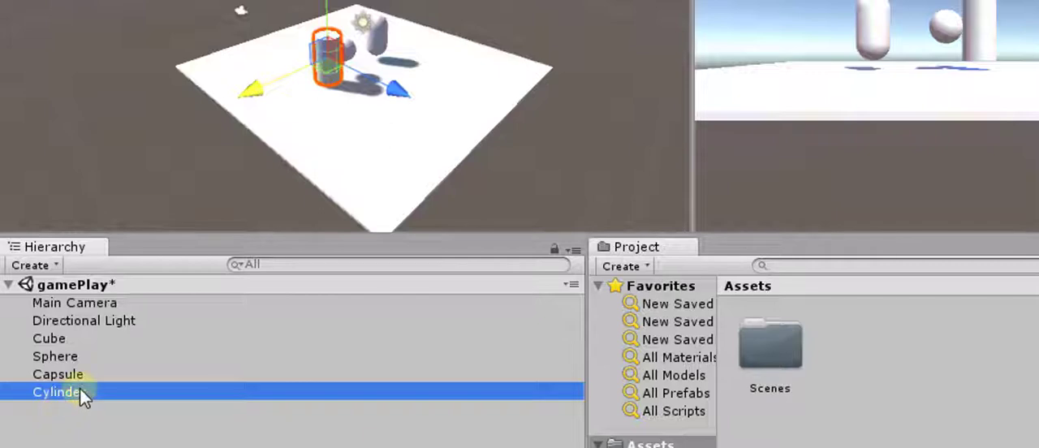
{"action": "key", "text": "Delete"}
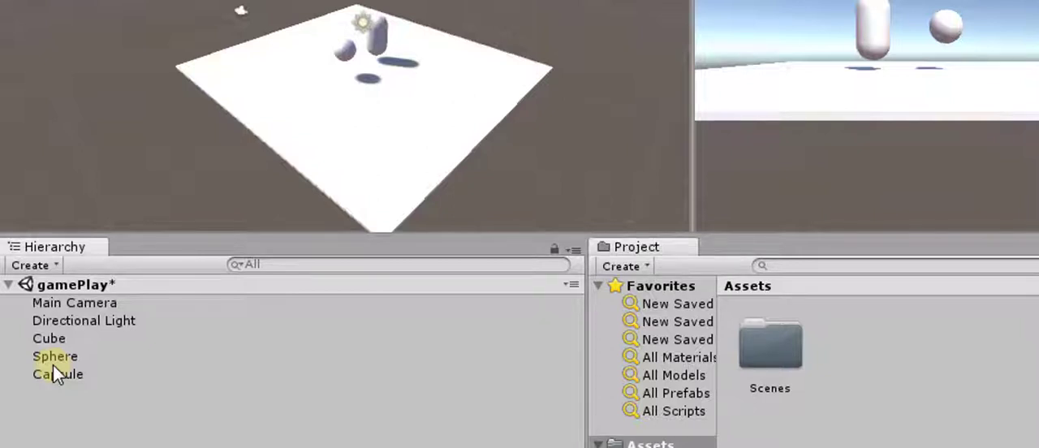
- Duplicate the capsule and move the copy along the X axis to its far side, away from the sphere
{"action": "left_click", "coordinate": [54, 371]}
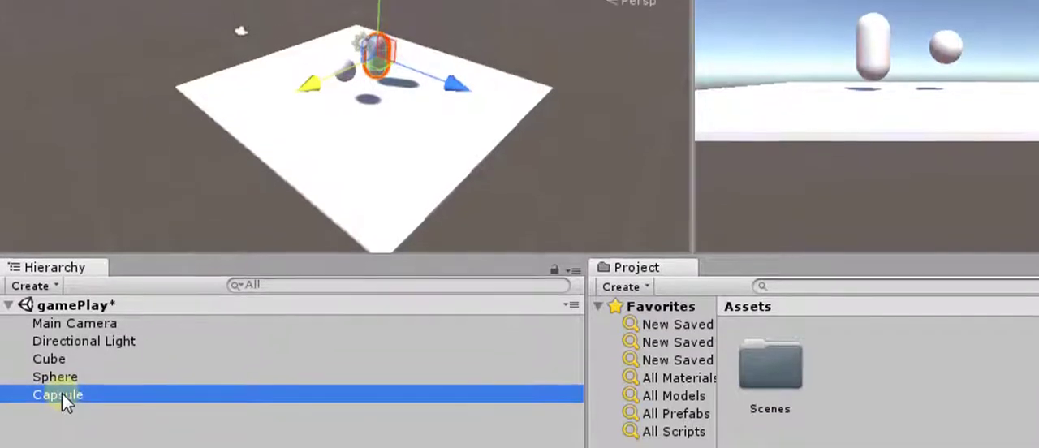
{"action": "right_click", "coordinate": [63, 374]}
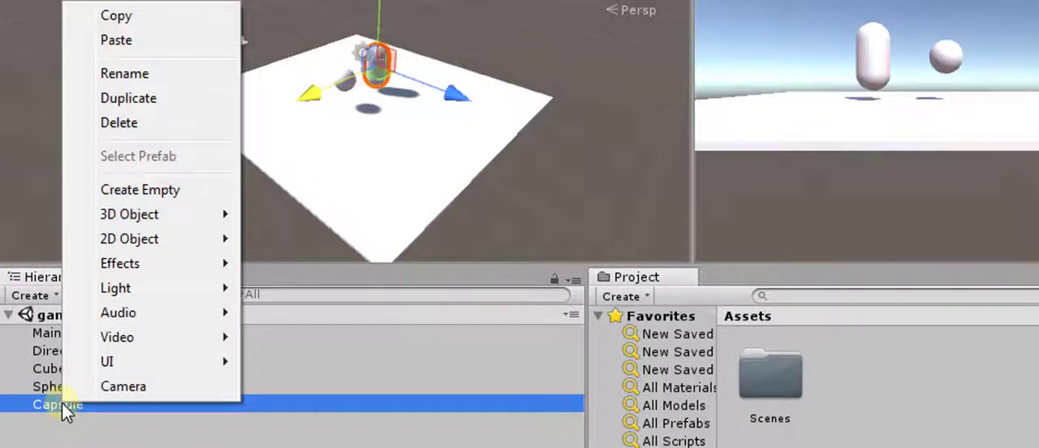
{"action": "left_click", "coordinate": [149, 100]}
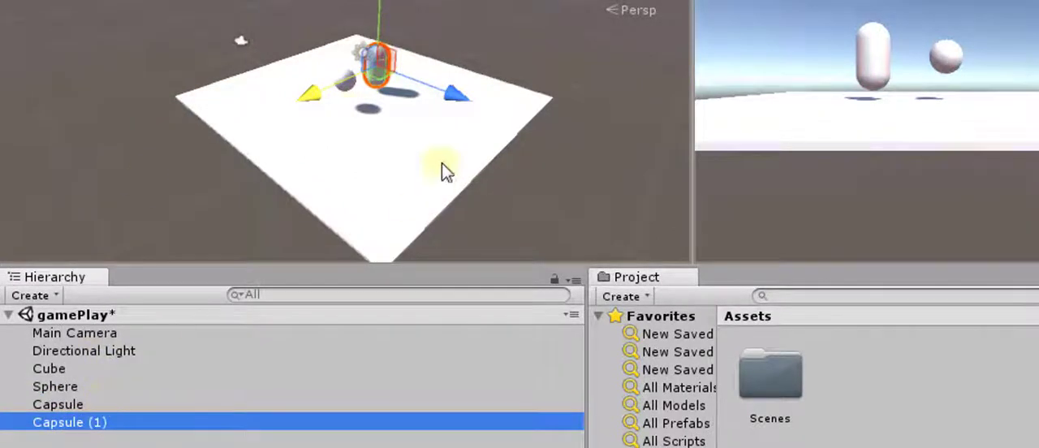
{"action": "left_click_drag", "start_coordinate": [309, 102], "coordinate": [341, 104]}
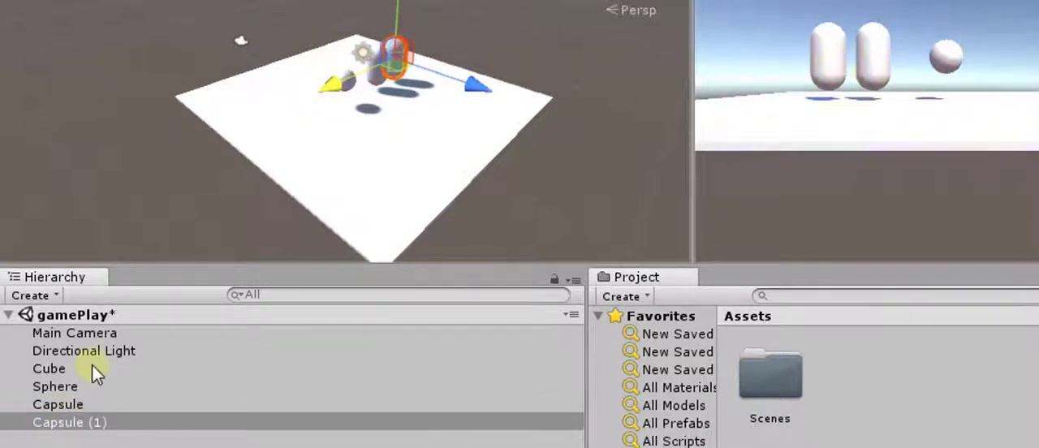
- Duplicate Capsule (1) and move the new copy along the X axis past the original capsule, next to the sphere
{"action": "left_click", "coordinate": [101, 424]}
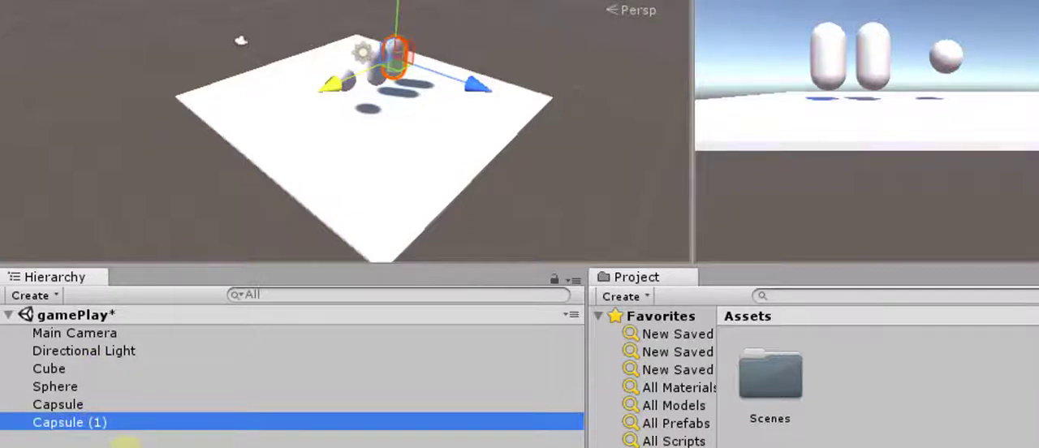
{"action": "key", "text": "ctrl+d"}
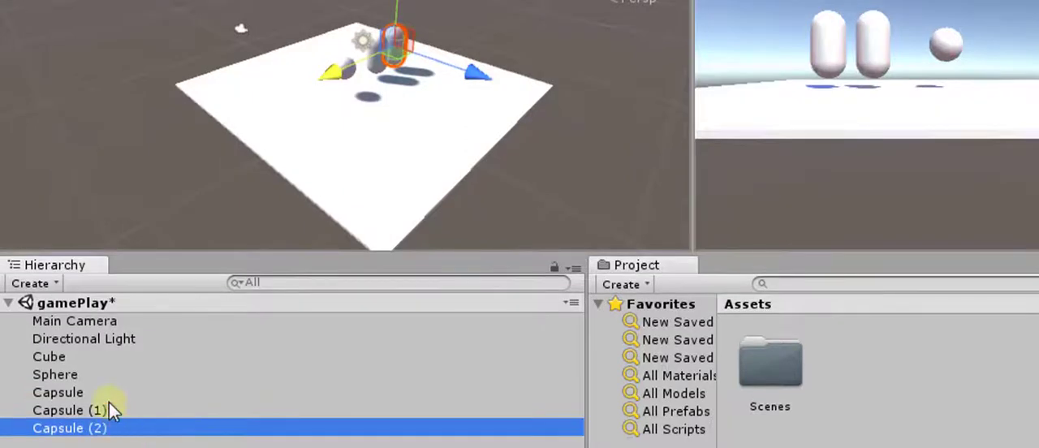
{"action": "left_click", "coordinate": [109, 410]}
{"action": "left_click", "coordinate": [106, 428]}
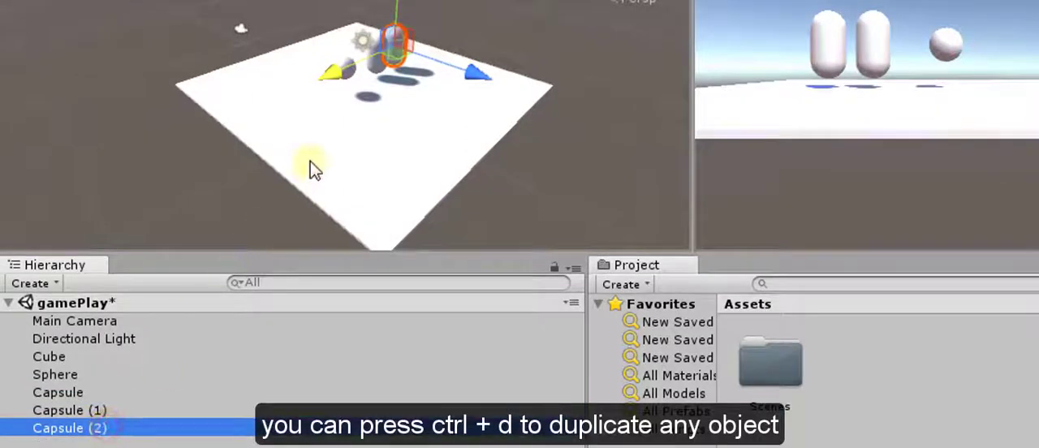
{"action": "left_click_drag", "start_coordinate": [336, 70], "coordinate": [308, 104]}
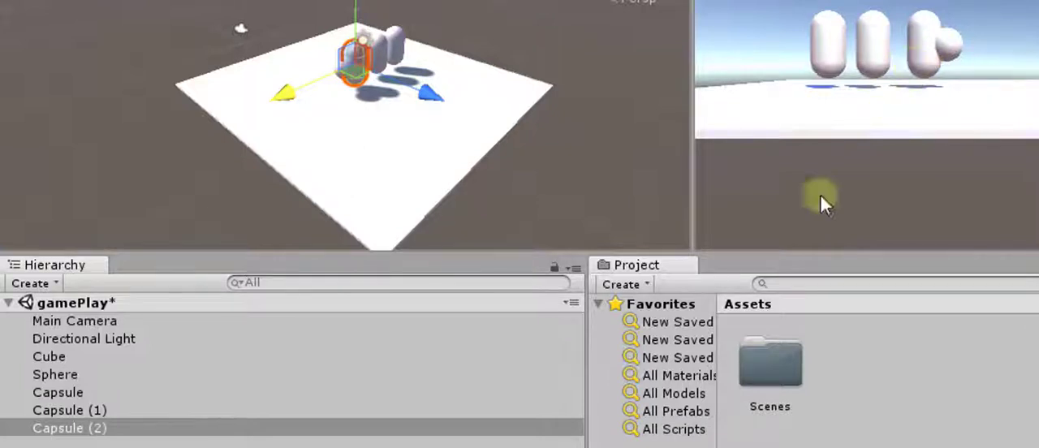
- Rename Capsule (2) as capsule_special
{"action": "right_click", "coordinate": [86, 431]}
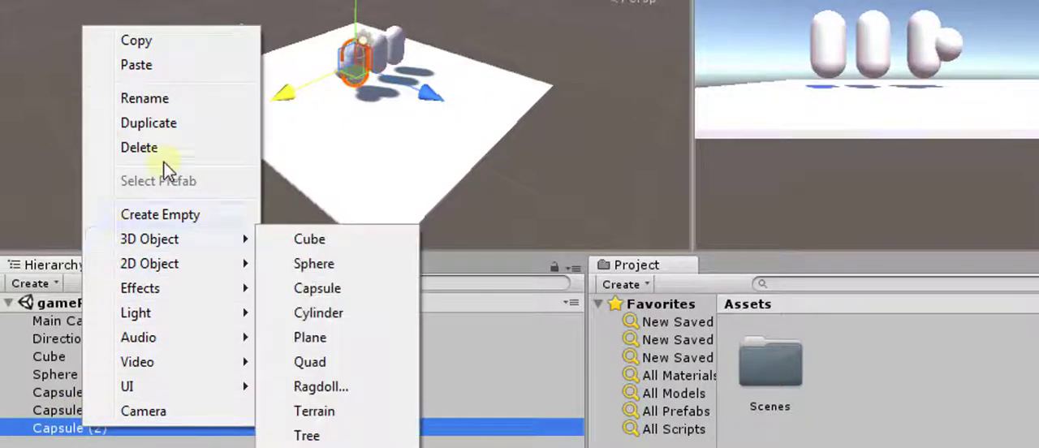
{"action": "left_click", "coordinate": [185, 98]}
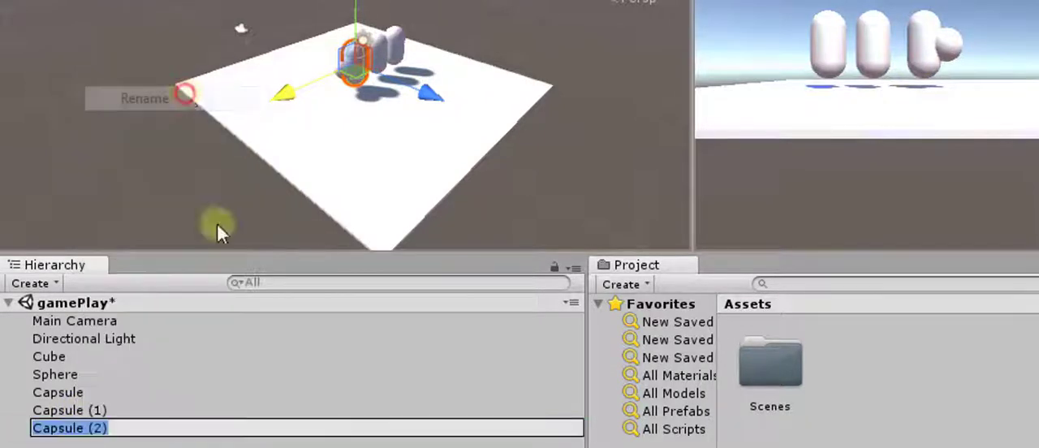
{"action": "type", "text": "capusu"}
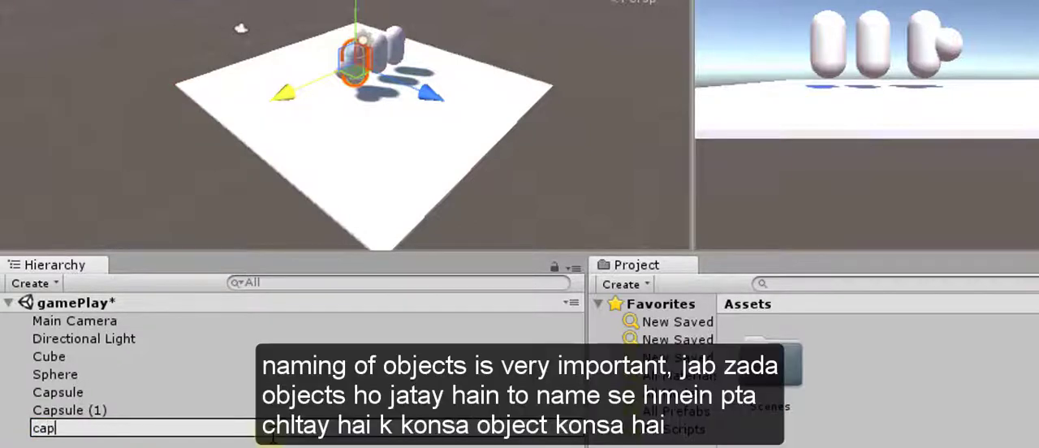
{"action": "key", "text": "BackSpace"}
{"action": "key", "text": "BackSpace"}
{"action": "key", "text": "BackSpace"}
{"action": "type", "text": "sule"}
{"action": "key", "text": "BackSpace"}
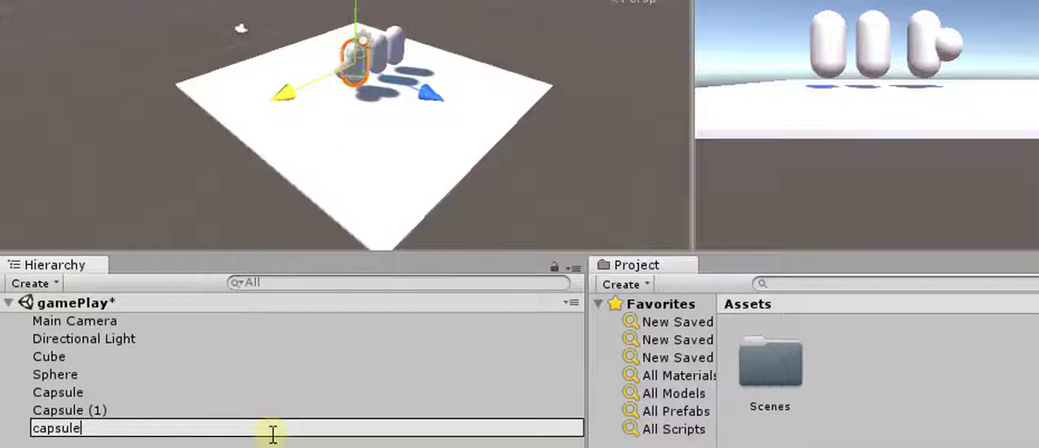
{"action": "type", "text": "_special"}
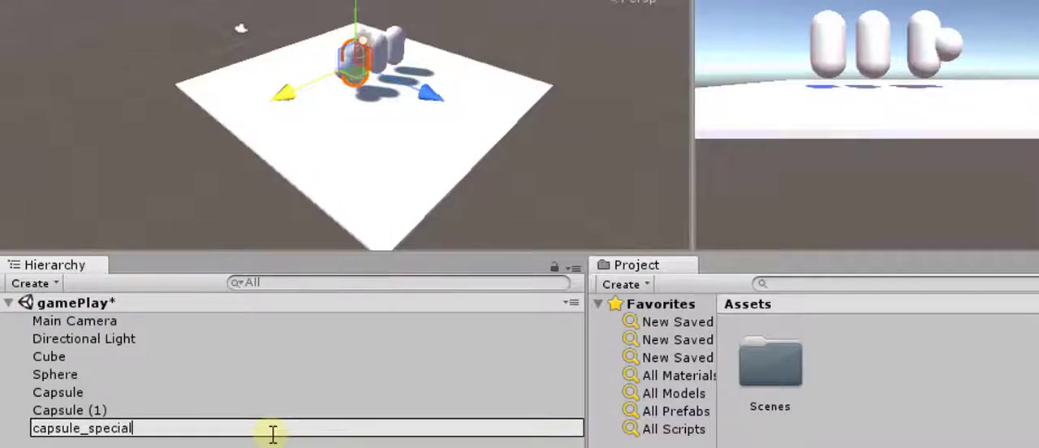
{"action": "left_click", "coordinate": [93, 411]}
{"action": "left_click", "coordinate": [85, 430]}
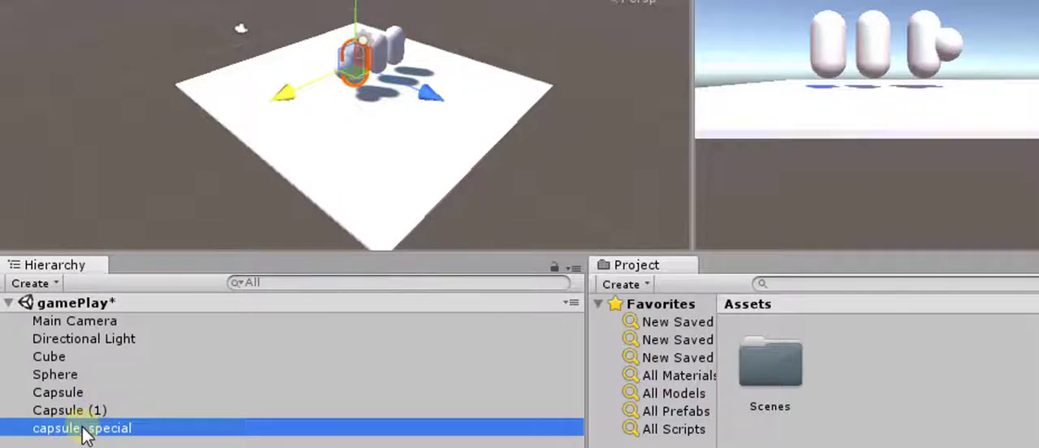
- Review the editing commands for capsule_special and compare its Scale and Rect tool handles
{"action": "right_click", "coordinate": [150, 430]}
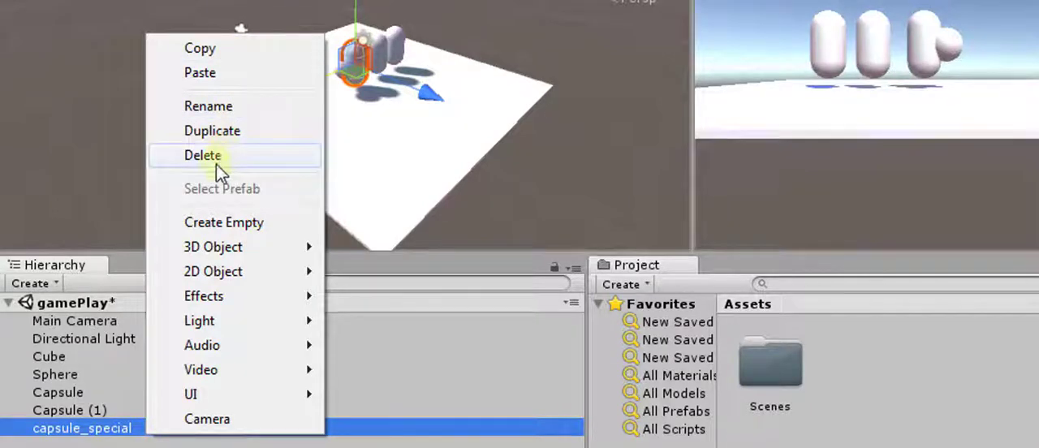
{"action": "left_click", "coordinate": [130, 433]}
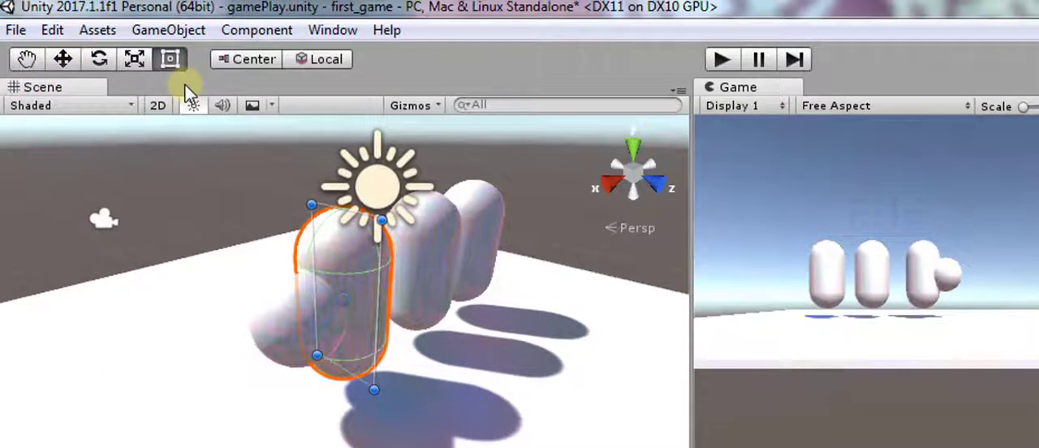
{"action": "left_click", "coordinate": [146, 65]}
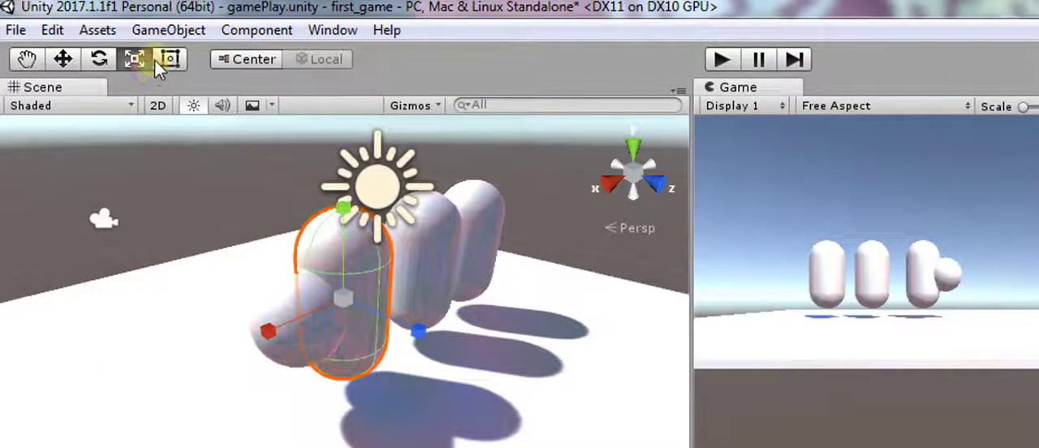
{"action": "left_click", "coordinate": [166, 61]}
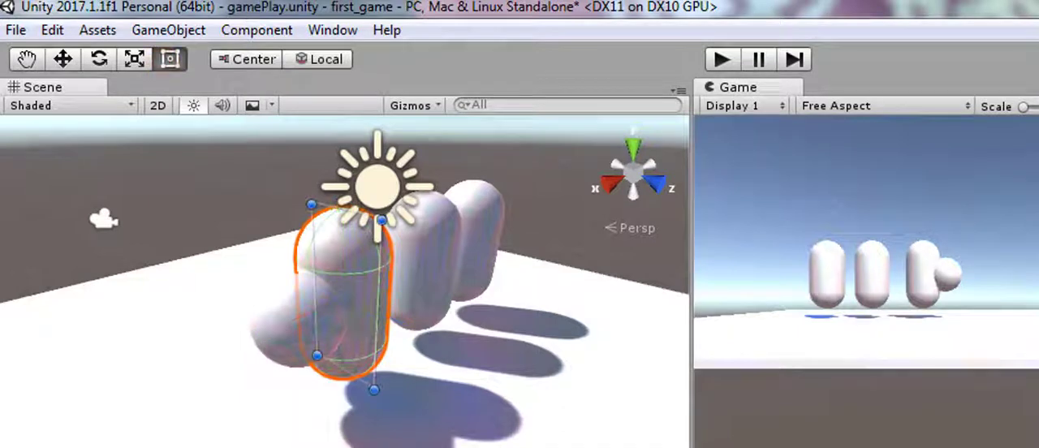
- Delete the original capsule and Capsule (1), keeping capsule_special
{"action": "left_click", "coordinate": [422, 263]}
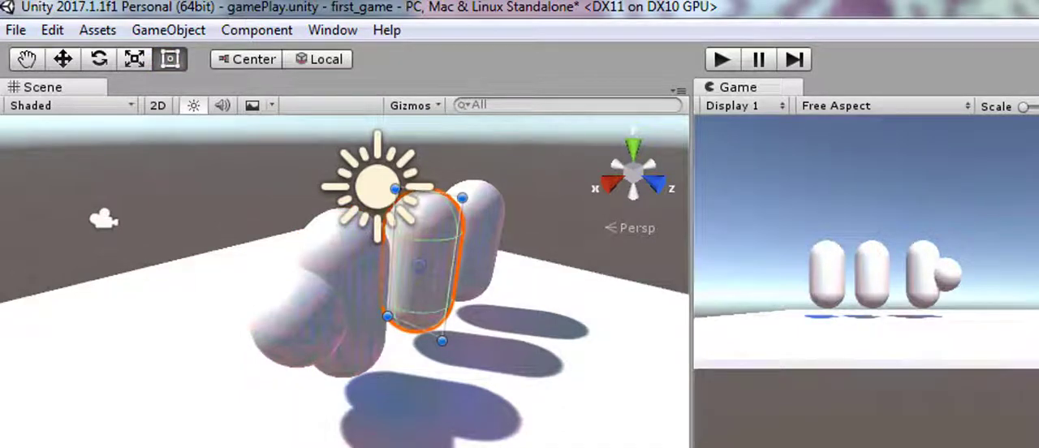
{"action": "key", "text": "Delete"}
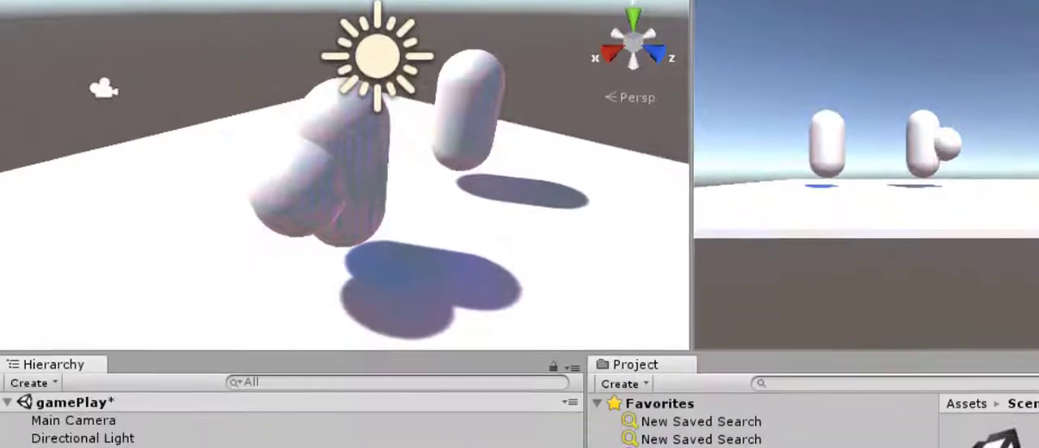
{"action": "left_click", "coordinate": [102, 430]}
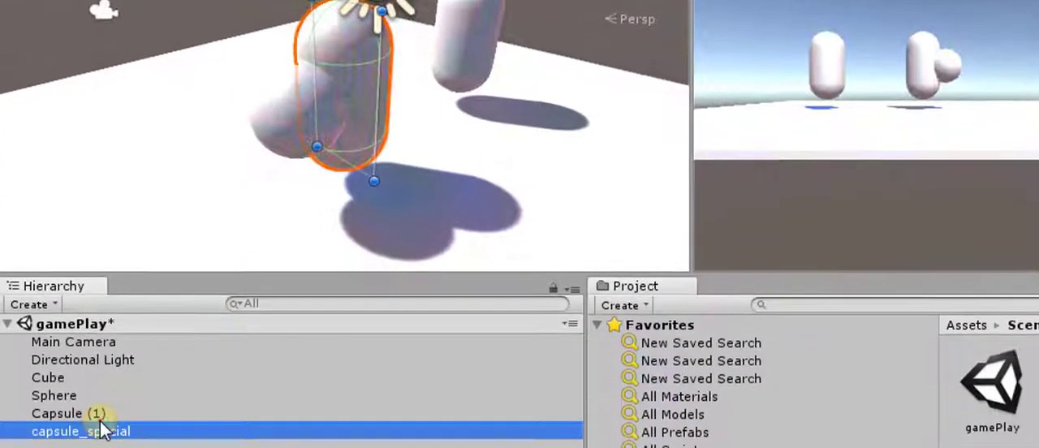
{"action": "left_click", "coordinate": [100, 412]}
{"action": "key", "text": "Delete"}
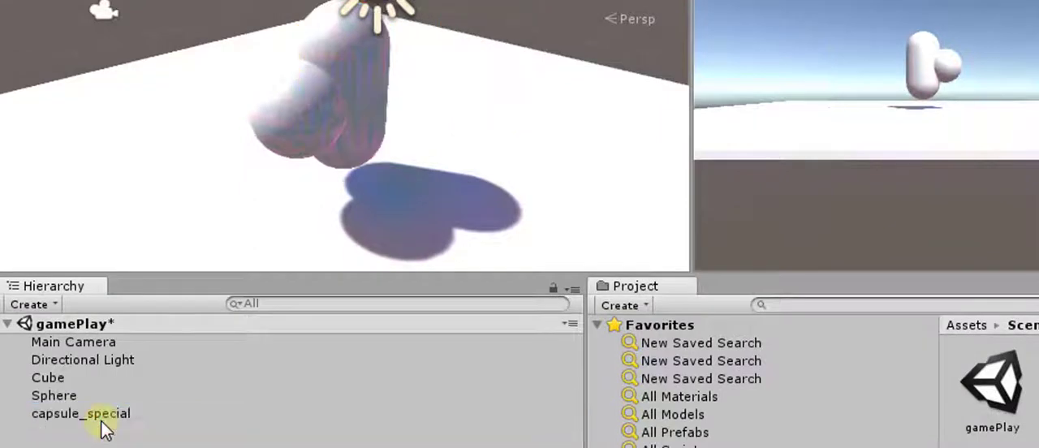
- Switch the scene to 2D and stretch the sphere with the Rect tool to about 1.31 in X scale and 1.14 in Y scale
{"action": "left_click", "coordinate": [53, 395]}
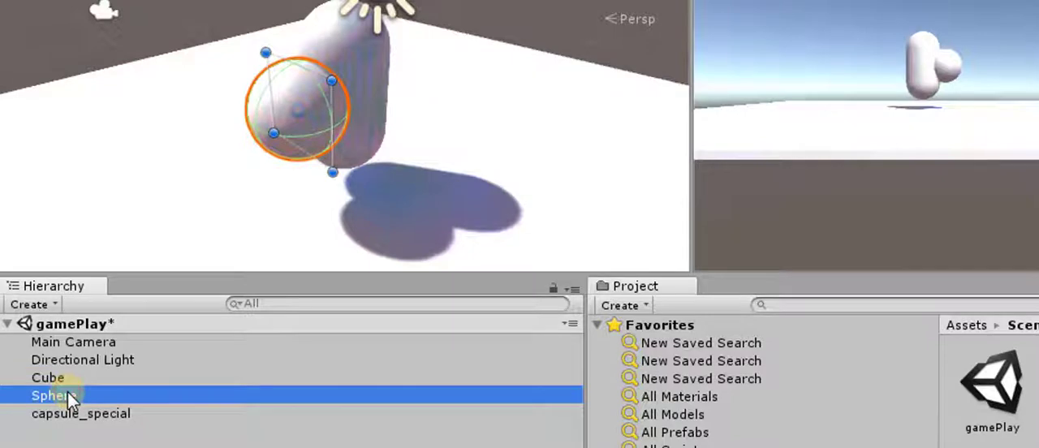
{"action": "key", "text": "f"}
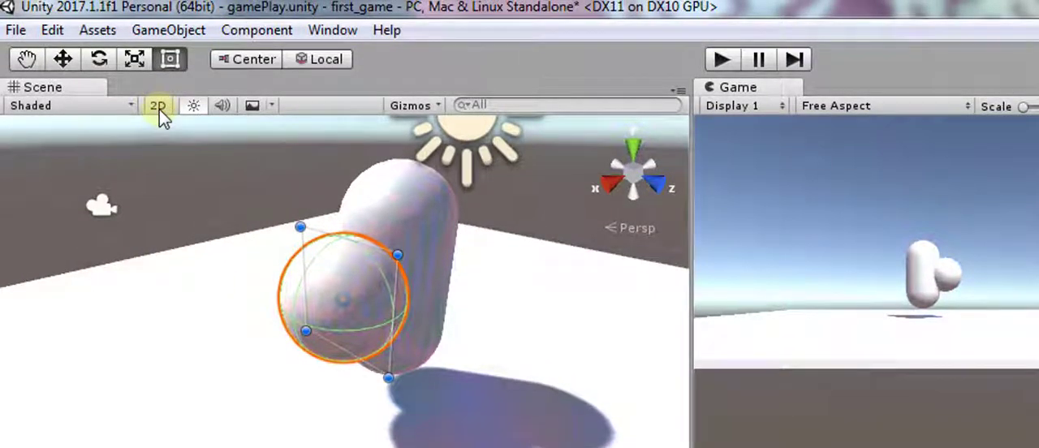
{"action": "left_click", "coordinate": [158, 107]}
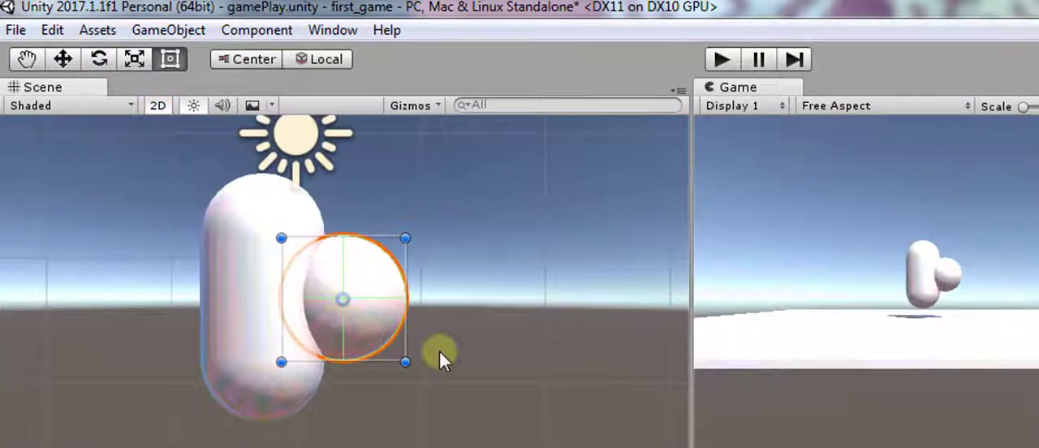
{"action": "left_click", "coordinate": [165, 108]}
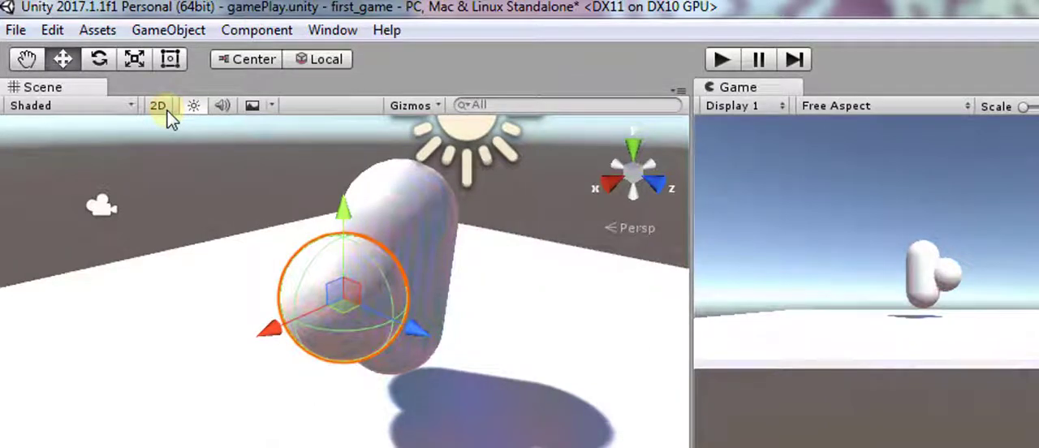
{"action": "left_click", "coordinate": [163, 110]}
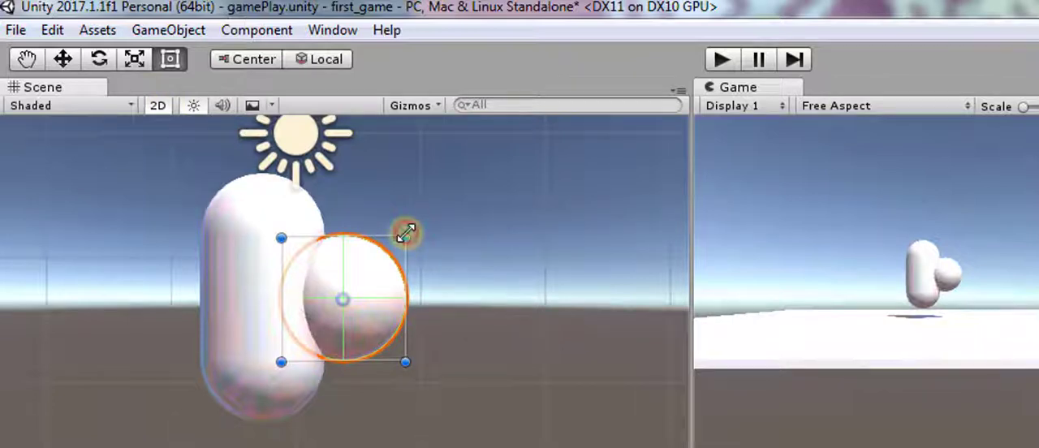
{"action": "left_click_drag", "start_coordinate": [405, 233], "coordinate": [444, 219]}
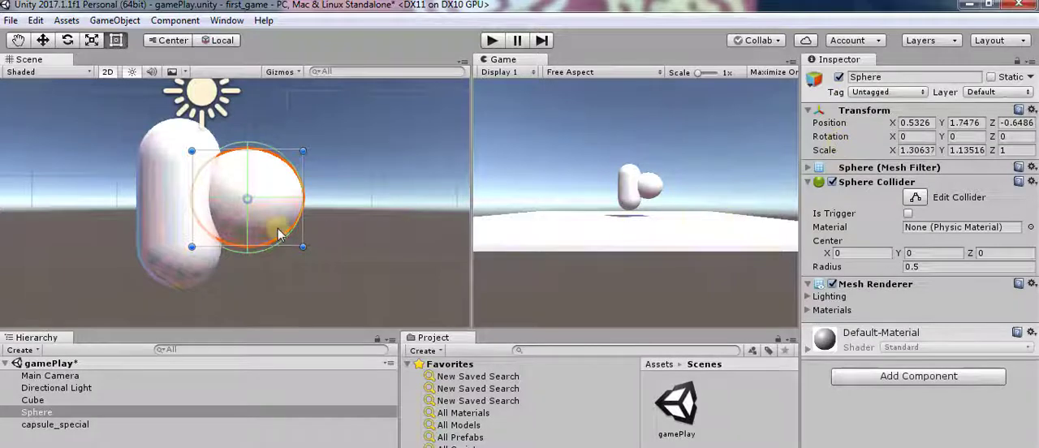
- Try setting the sphere's Y position to 3, and undo the change
{"action": "double_click", "coordinate": [77, 413]}
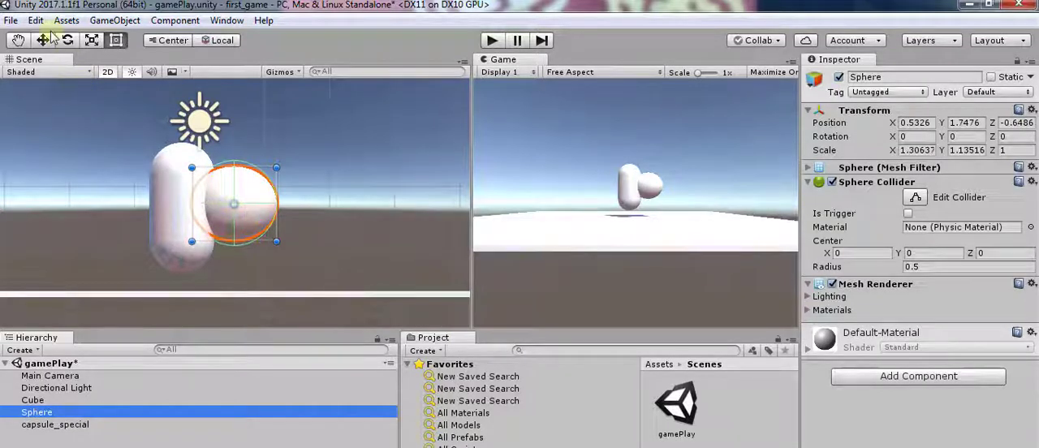
{"action": "left_click", "coordinate": [979, 122]}
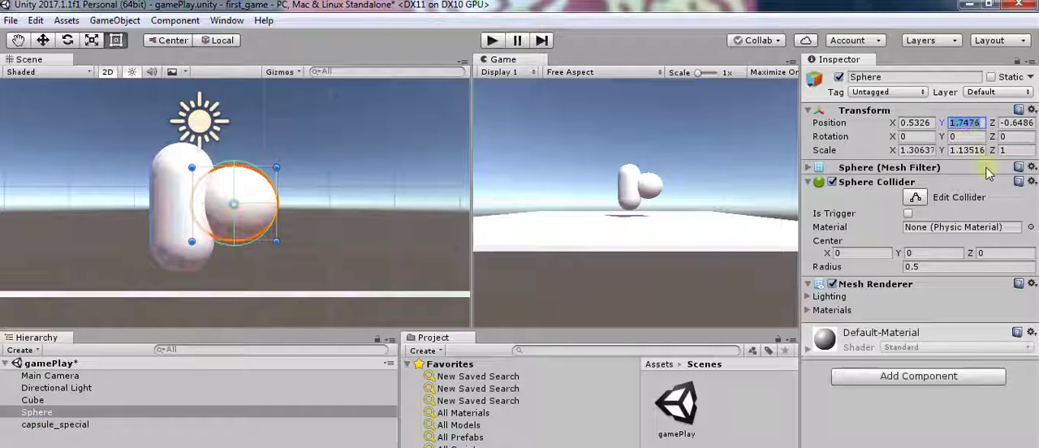
{"action": "type", "text": "3"}
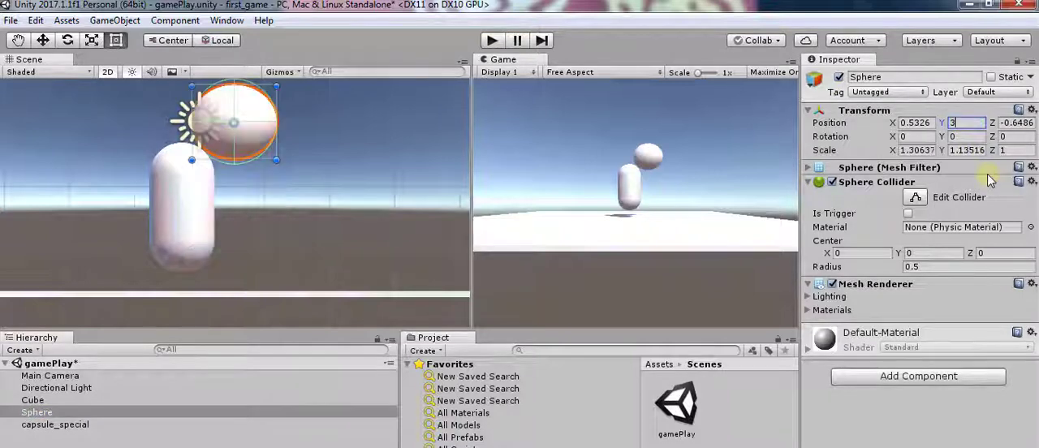
{"action": "key", "text": "ctrl+z"}
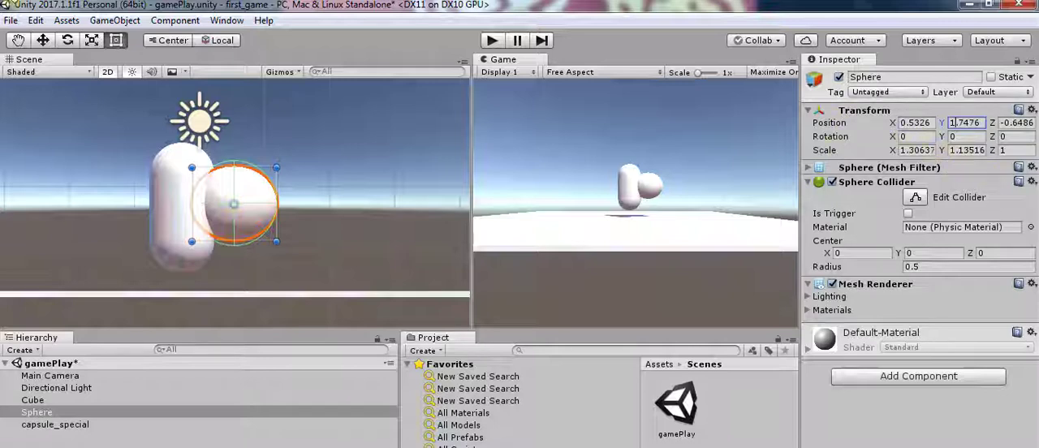
- Look through the 3D object types that can be added to the scene
{"action": "left_click", "coordinate": [114, 21]}
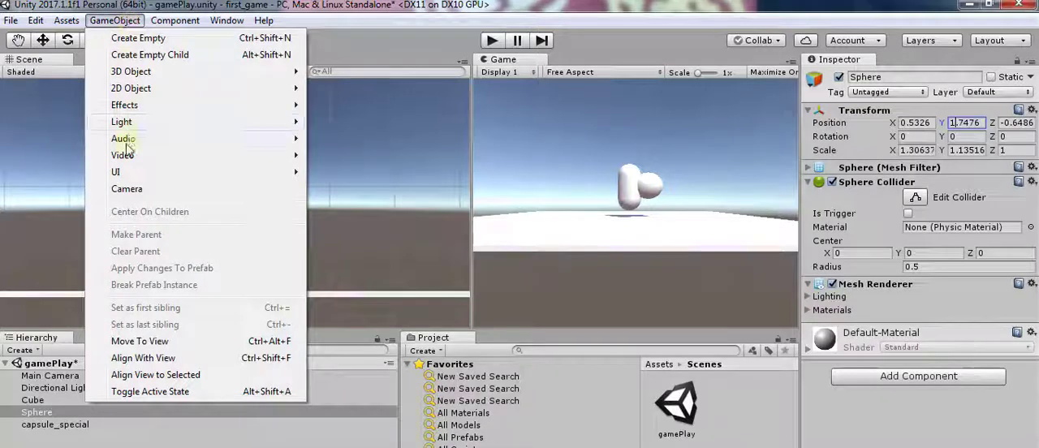
{"action": "mouse_move", "coordinate": [151, 79]}
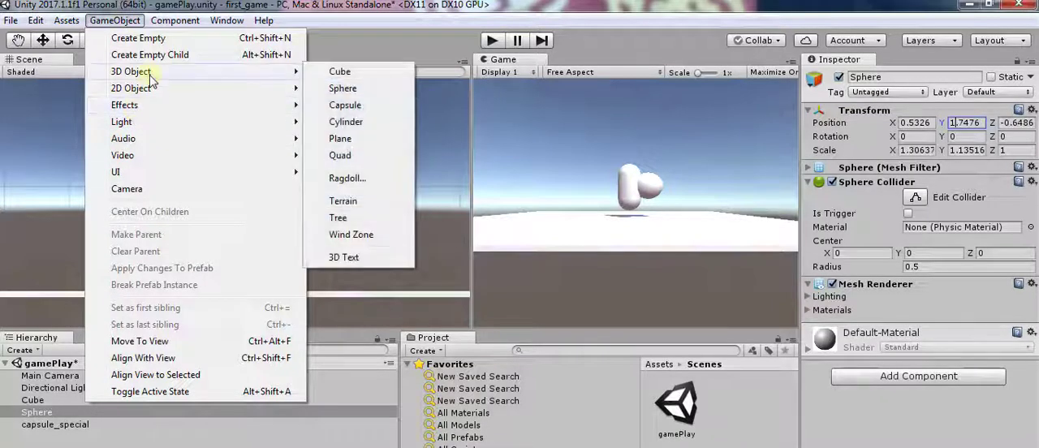